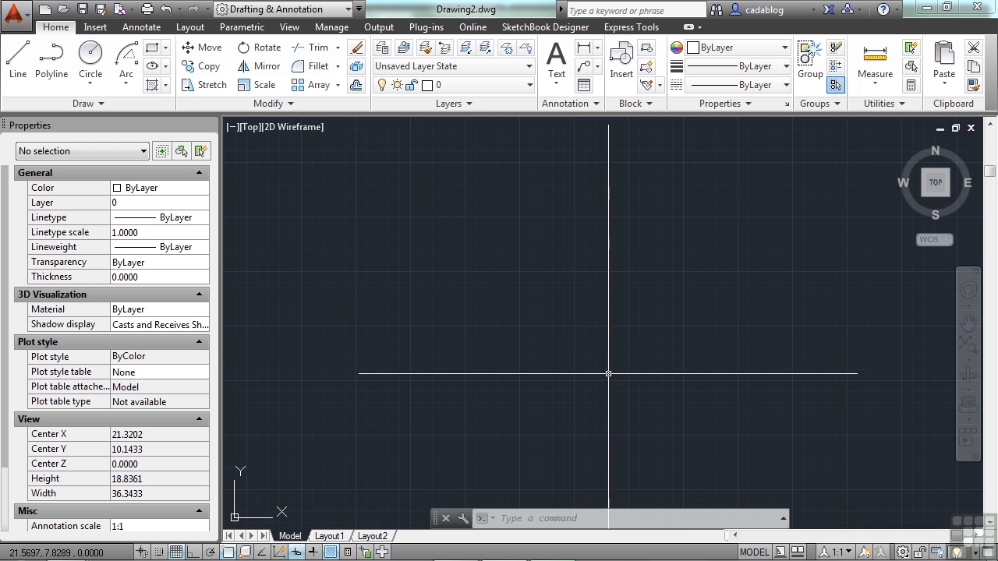
Step: Open the drawing blocks_and_tables_-_imperial.dwg from the 08 project folder
click(620, 265)
text(open)
key(Return)
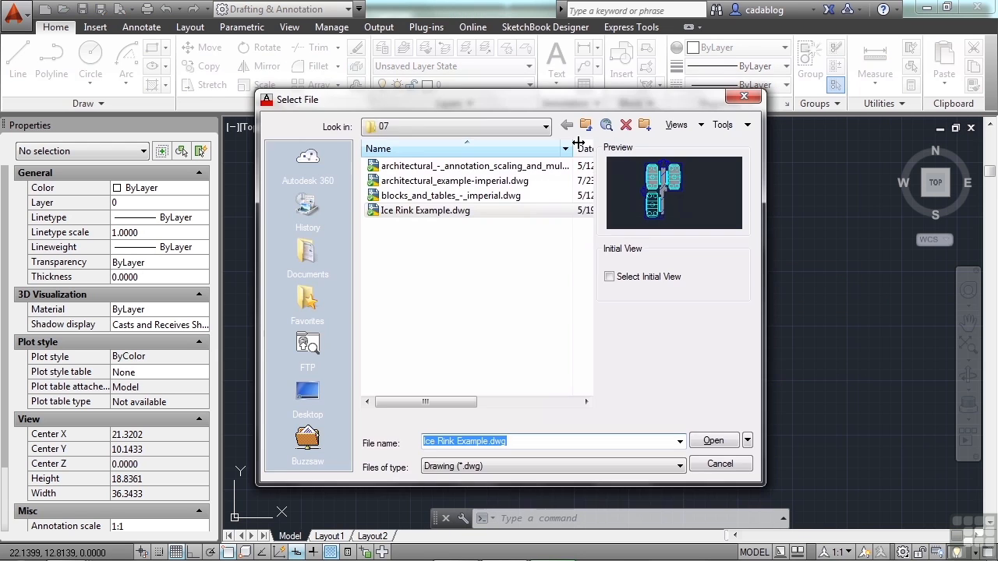
click(587, 126)
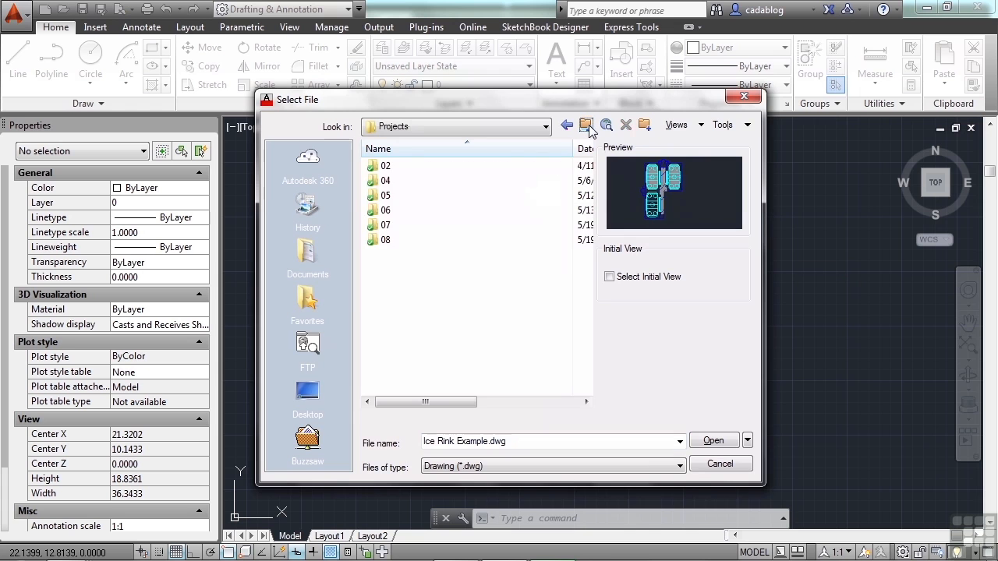
double_click(388, 238)
double_click(421, 166)
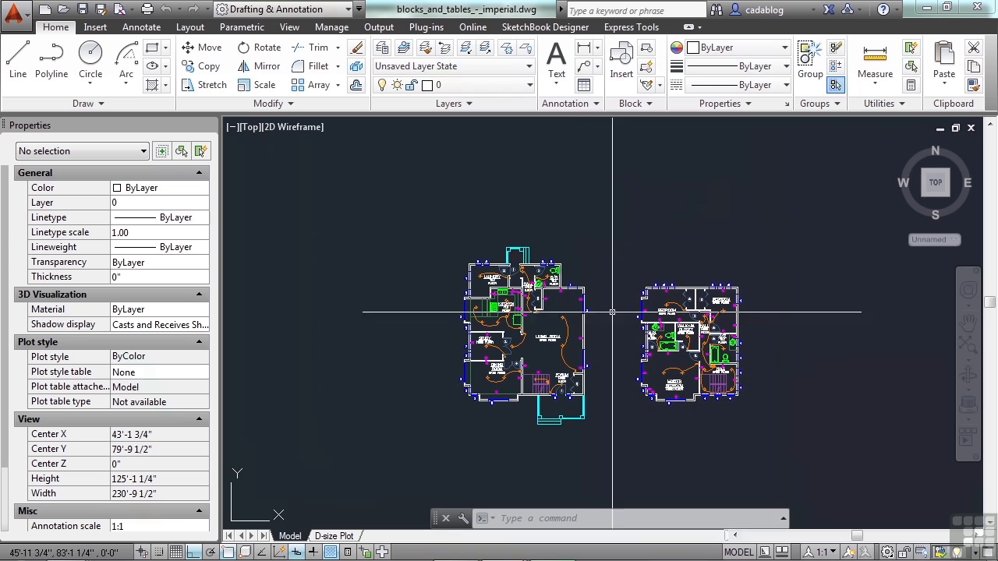
middle_drag(612, 335, 573, 290)
scroll(497, 269, up, 6)
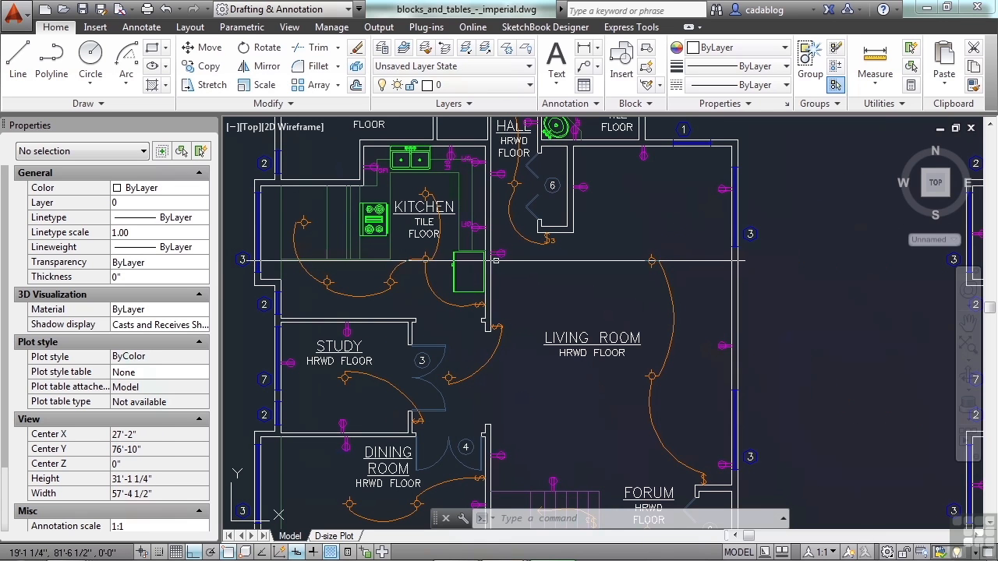
scroll(497, 261, down, 4)
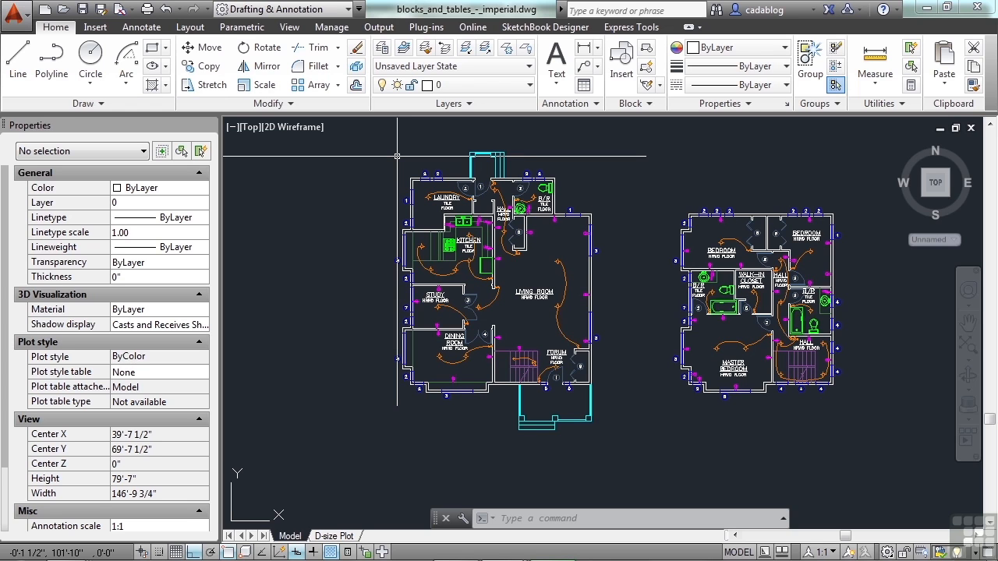
Step: Toggle object snap off and back on several times, leaving it turned on
key(F3)
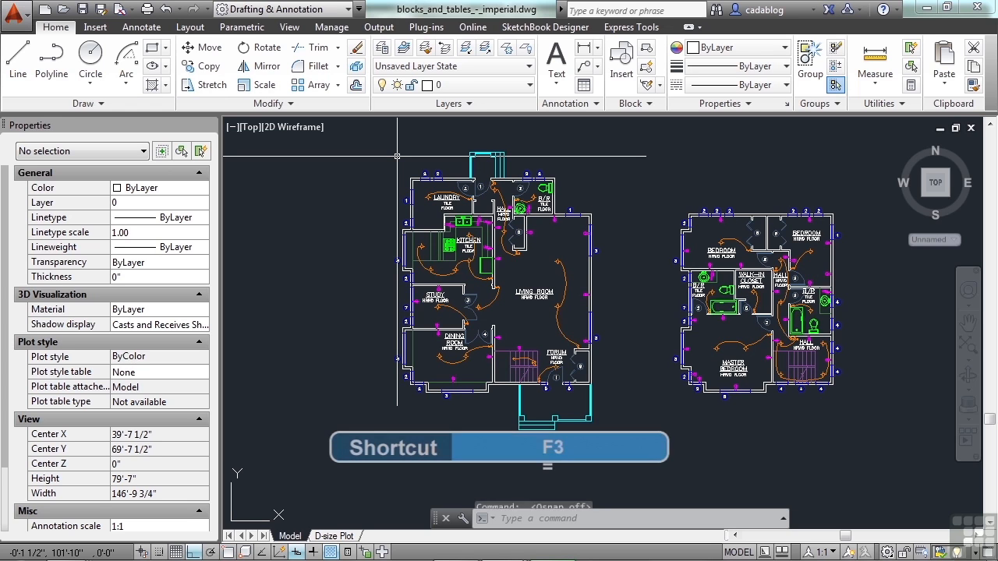
key(F3)
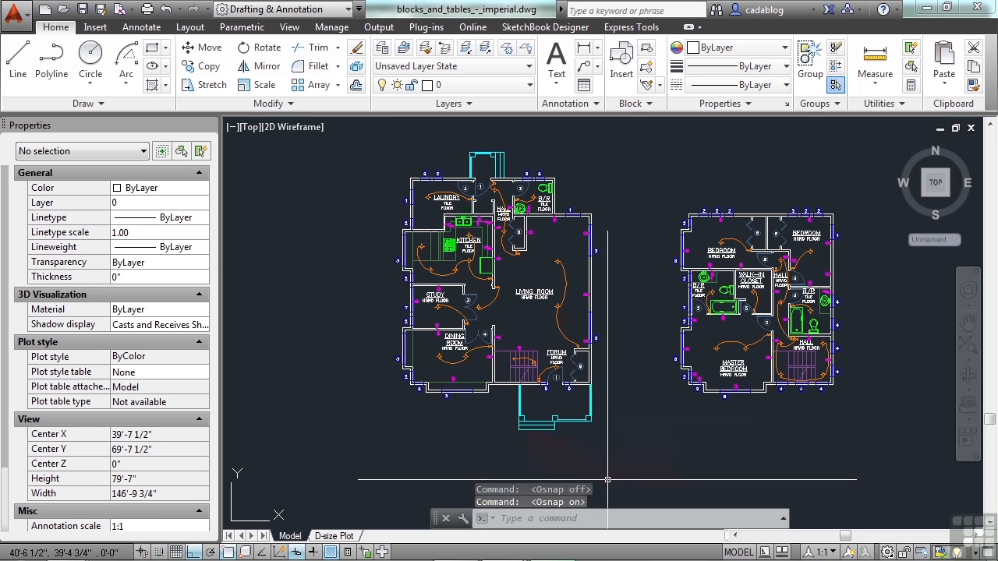
key(F3)
key(F3)
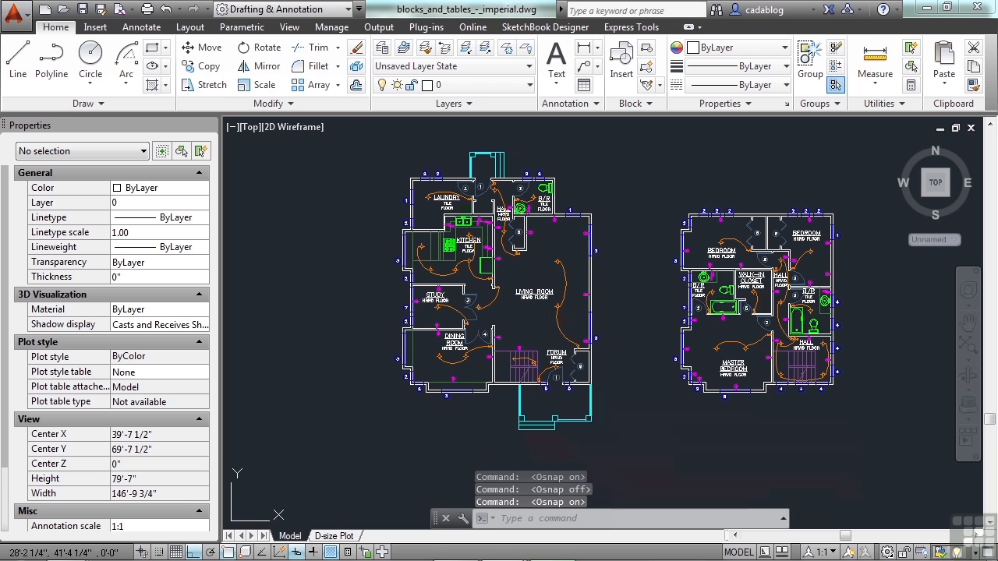
click(230, 552)
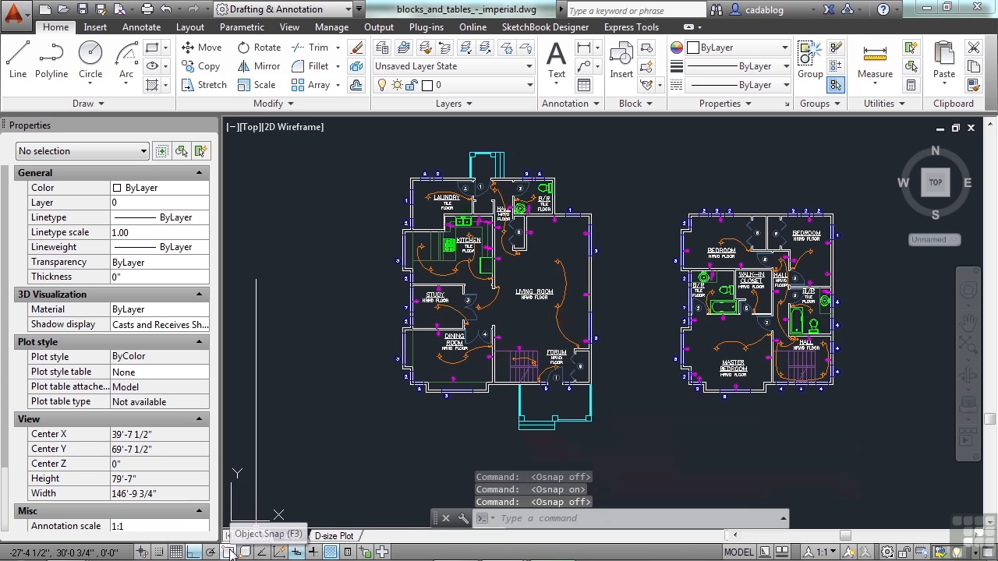
click(229, 552)
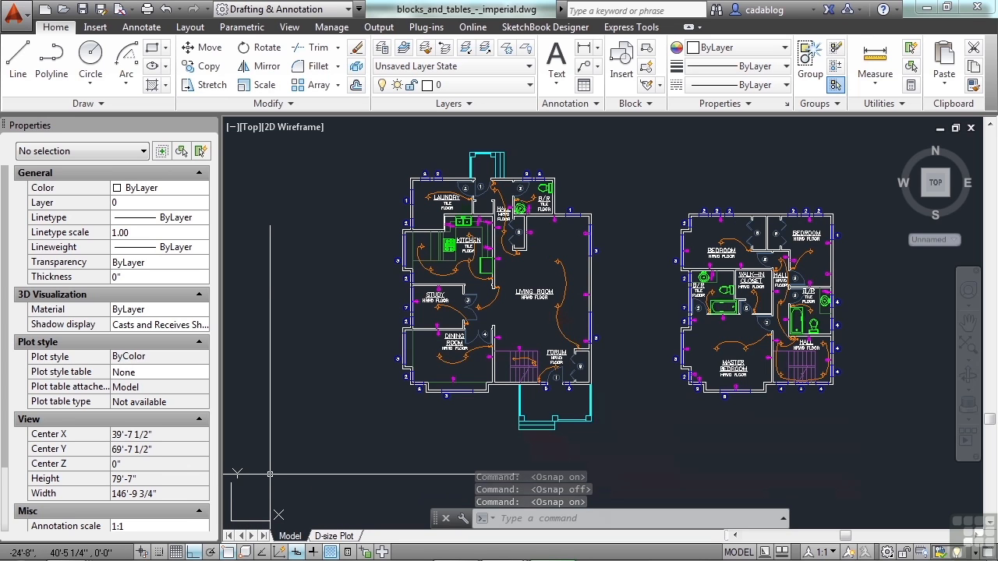
key(F3)
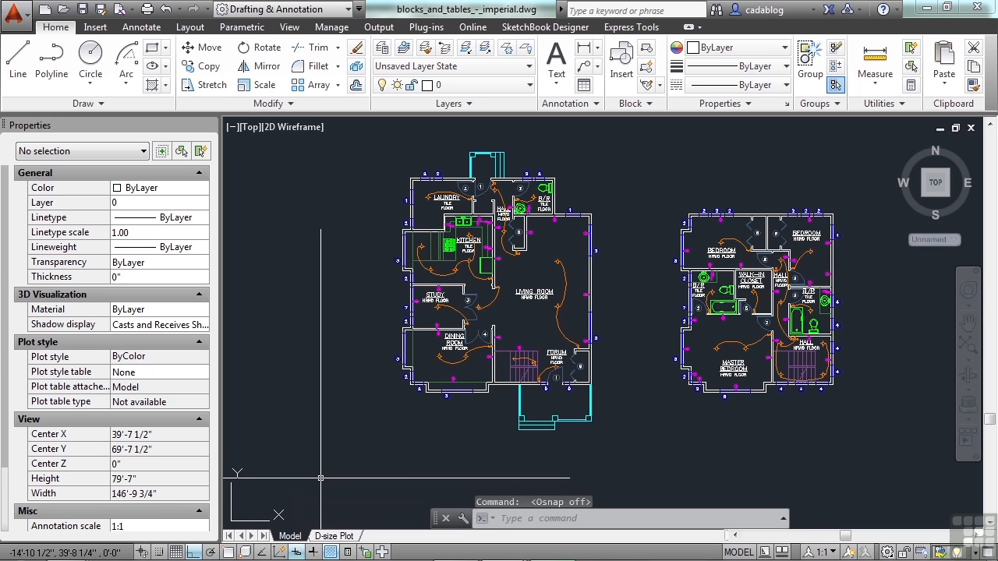
click(229, 551)
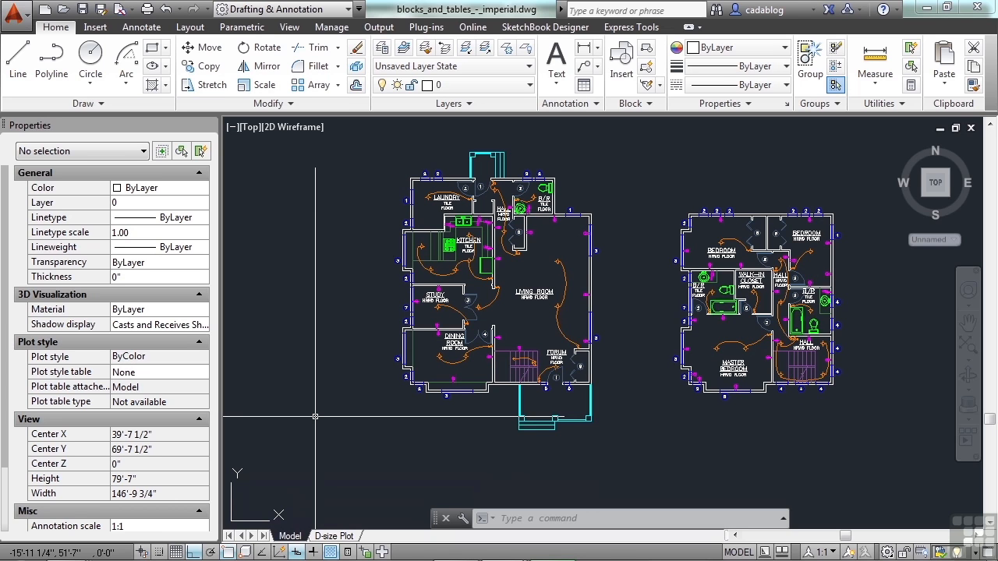
Step: Open the object snap drafting settings, look over the available settings categories, and switch object snap off and back on
text(OS)
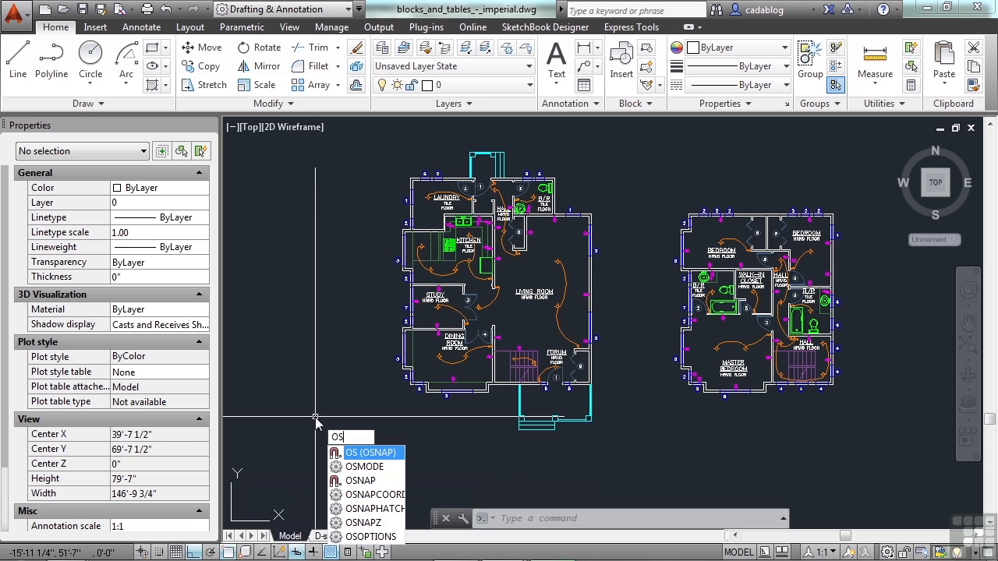
key(Return)
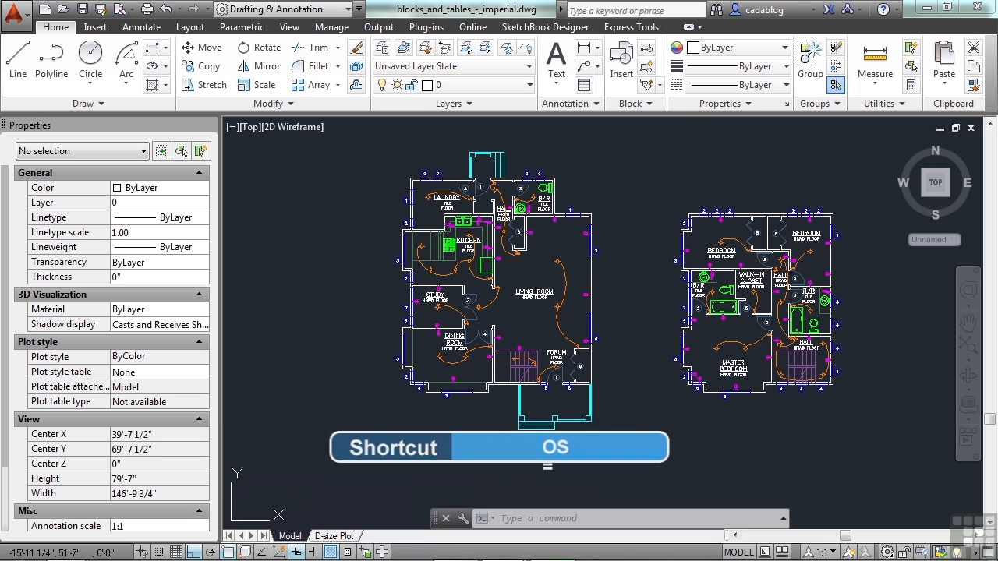
click(474, 139)
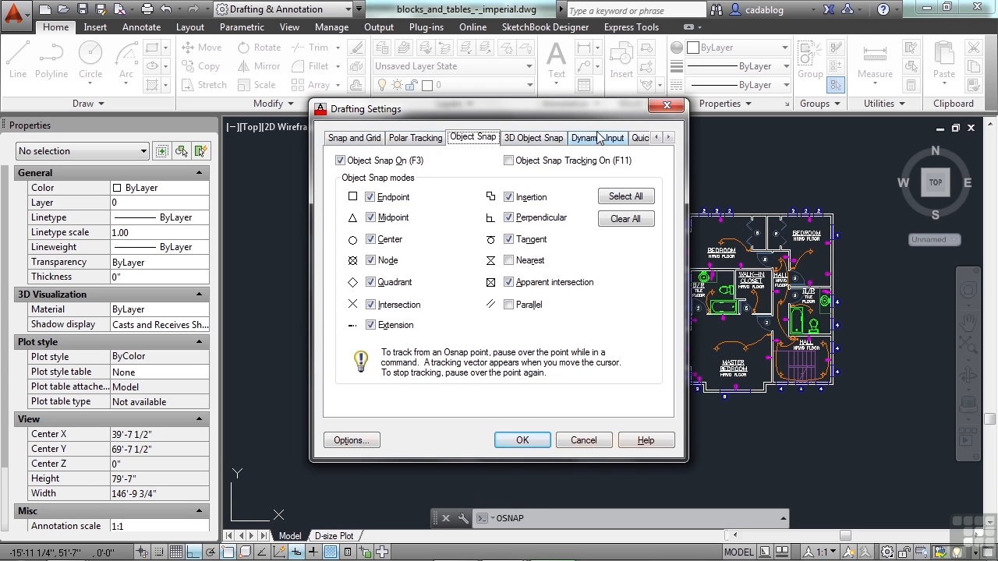
click(668, 138)
click(667, 138)
click(656, 138)
click(655, 138)
click(353, 163)
click(349, 163)
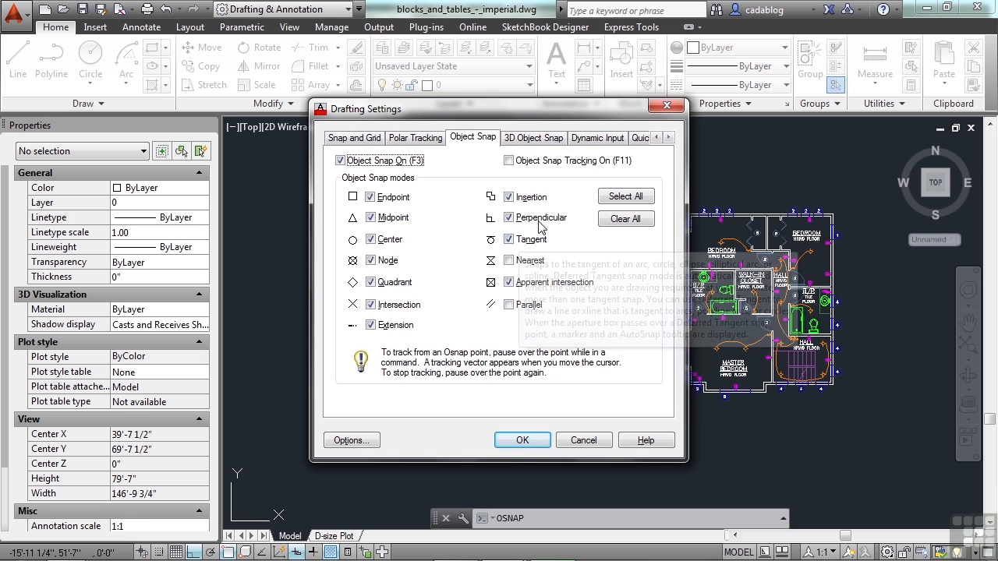
Step: Try selecting all object snap modes, clearing them all, and enabling individual ones such as Endpoint, Tangent, Apparent intersection and Quadrant
click(638, 201)
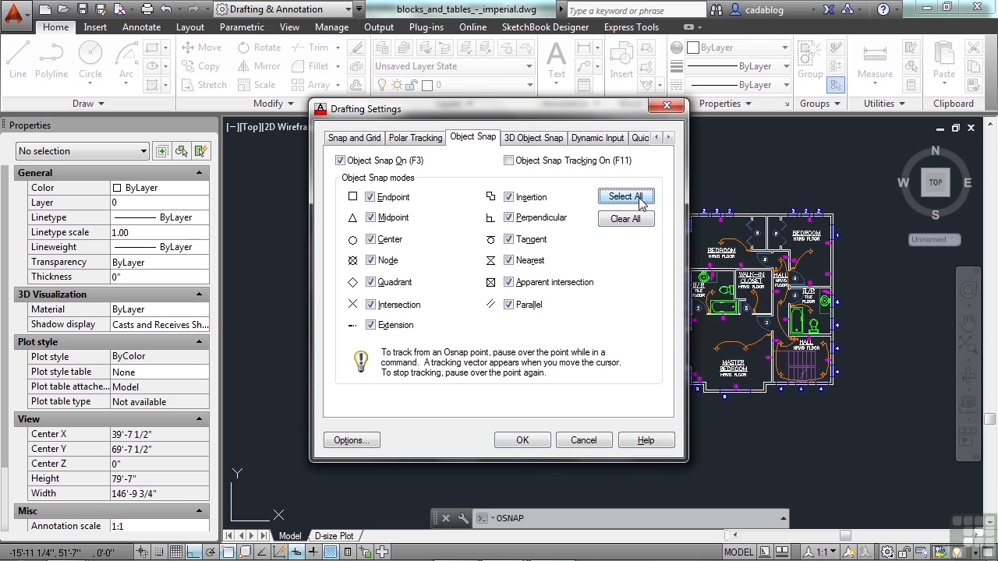
click(630, 220)
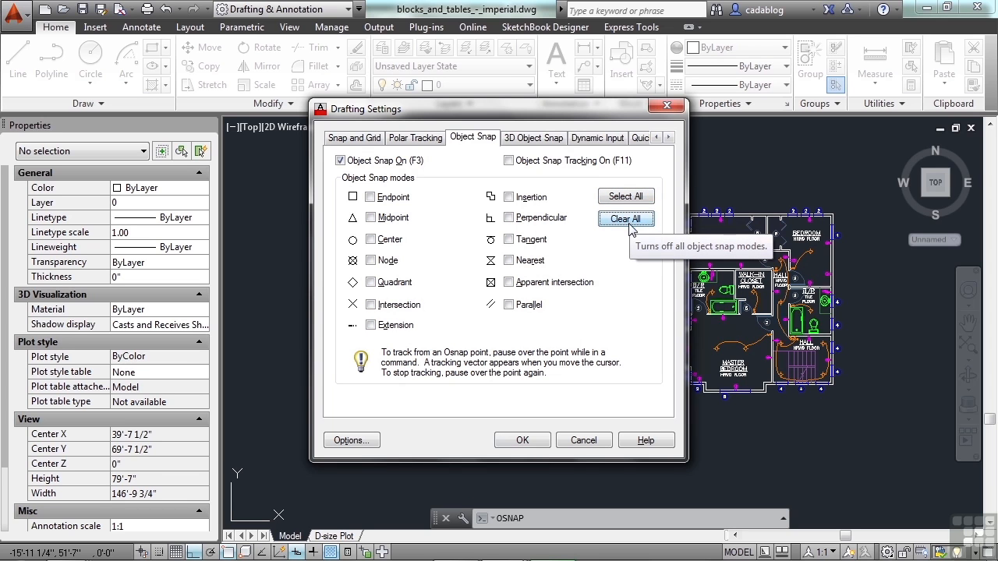
click(370, 198)
click(508, 240)
click(509, 283)
click(404, 282)
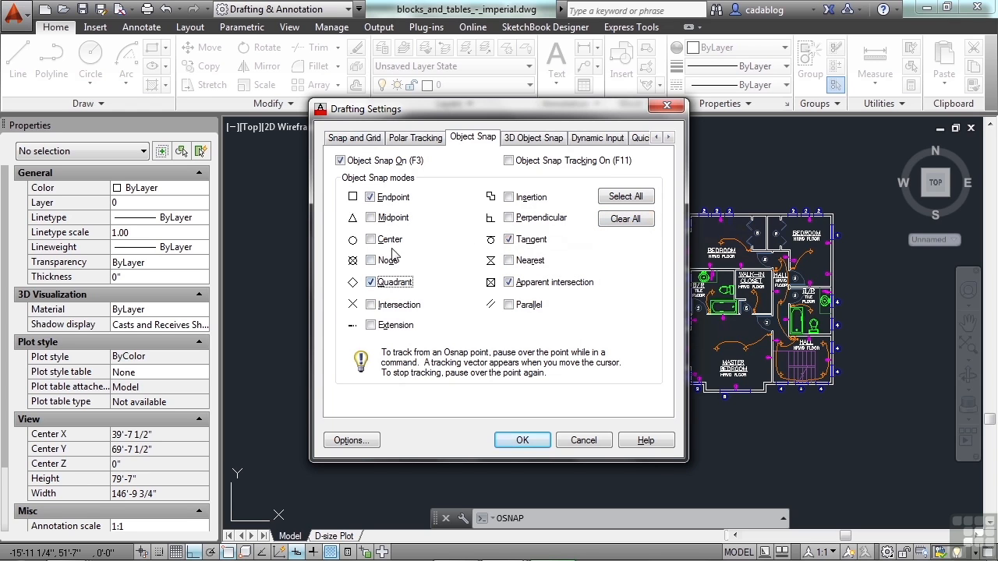
click(388, 260)
Step: Enable every object snap mode except Nearest and Parallel, keep Node enabled, and accept the drafting settings
click(618, 198)
click(509, 261)
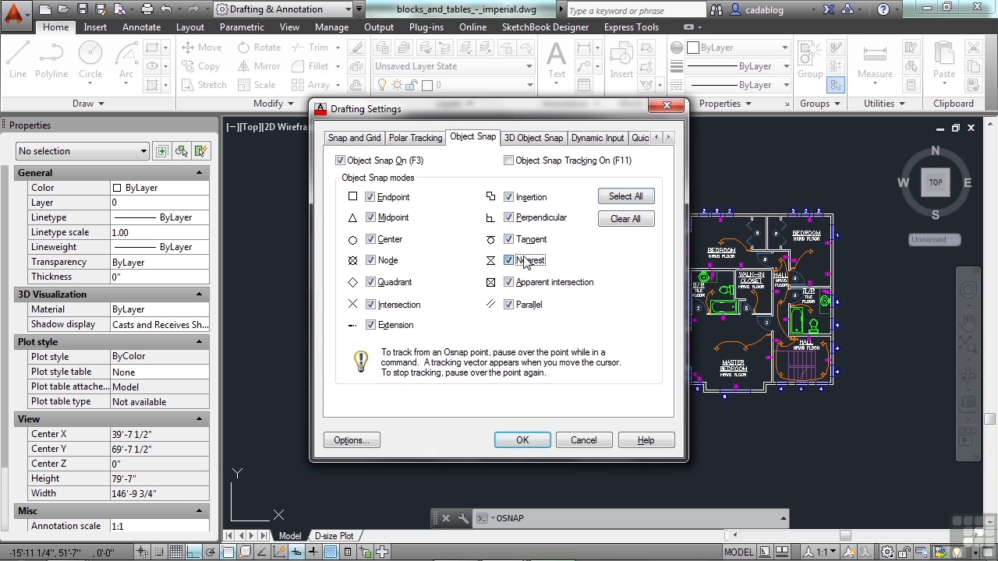
click(510, 305)
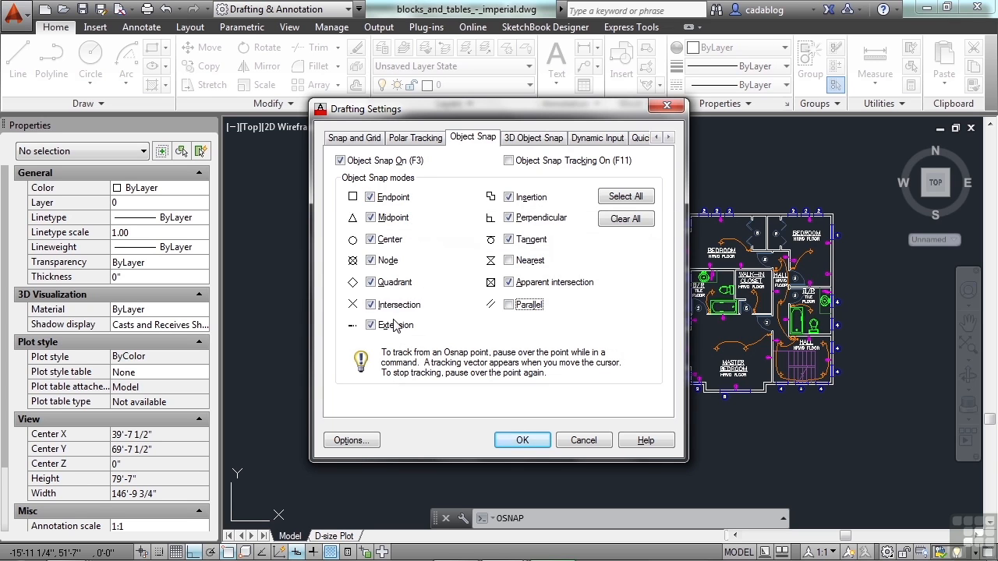
click(373, 259)
click(373, 260)
click(373, 262)
click(387, 265)
click(522, 441)
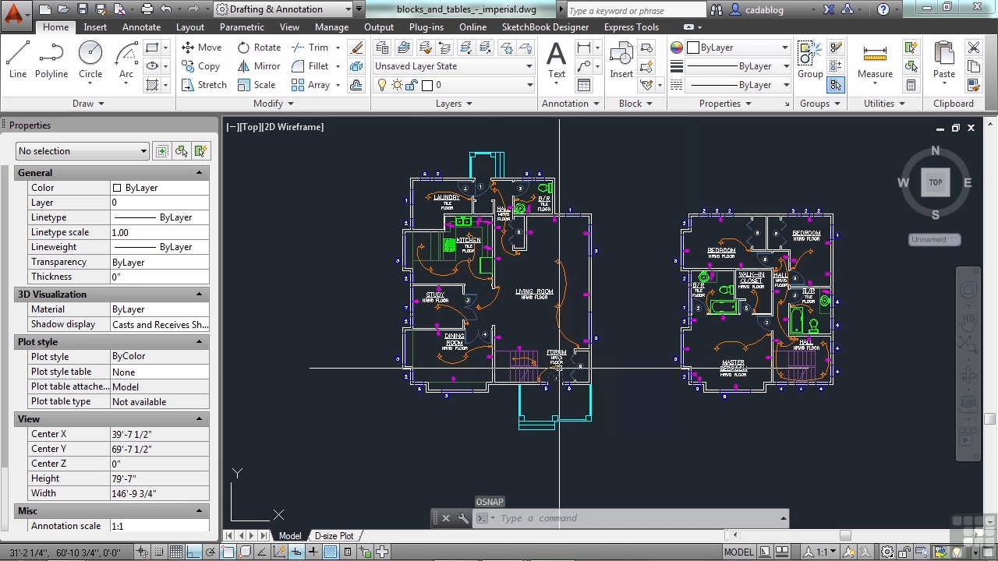
Step: Draw a line from the center of the living room's lower light fixture symbol diagonally down to the right, with ortho turned off
text(l)
key(Return)
scroll(555, 382, up, 6)
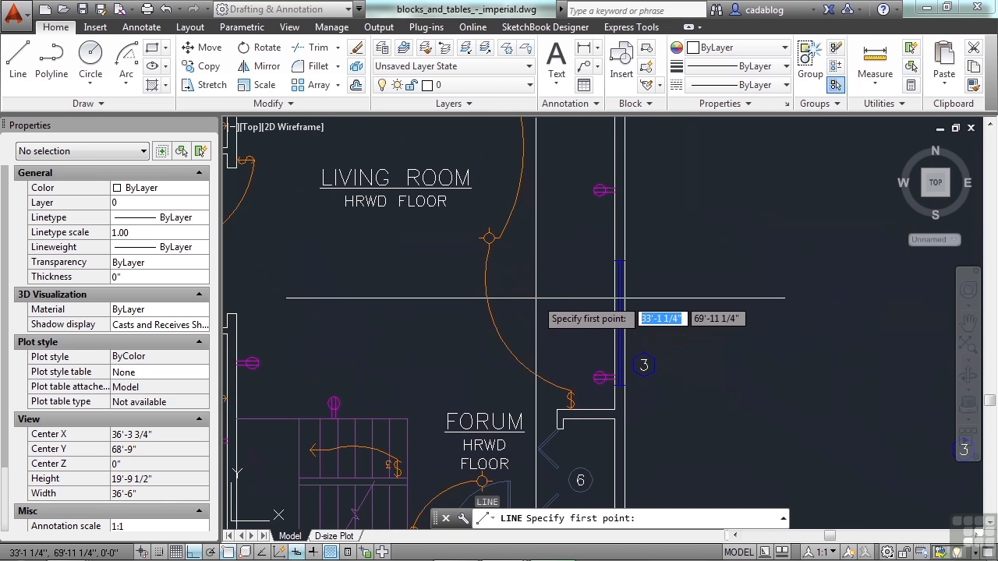
scroll(500, 258, up, 4)
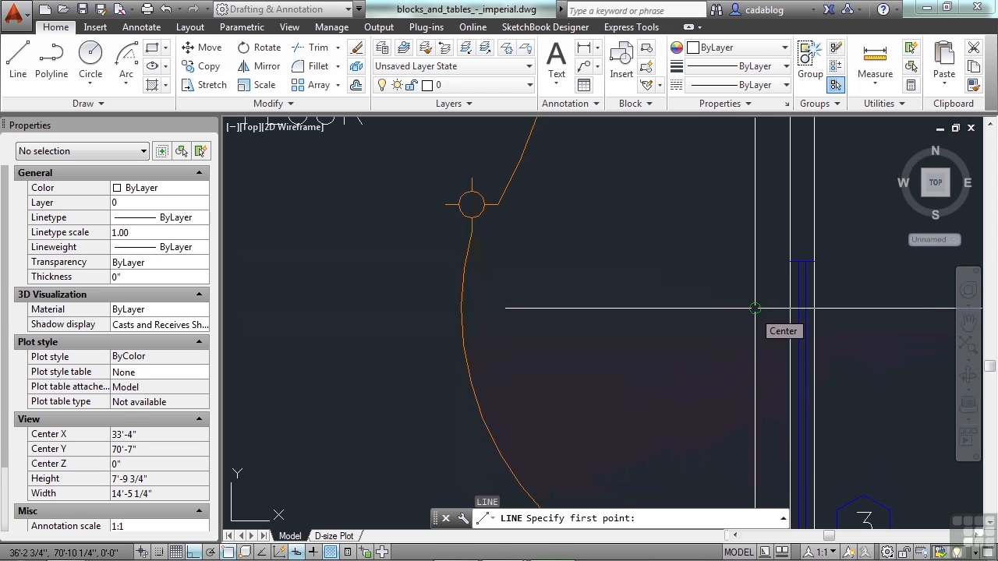
scroll(540, 294, down, 2)
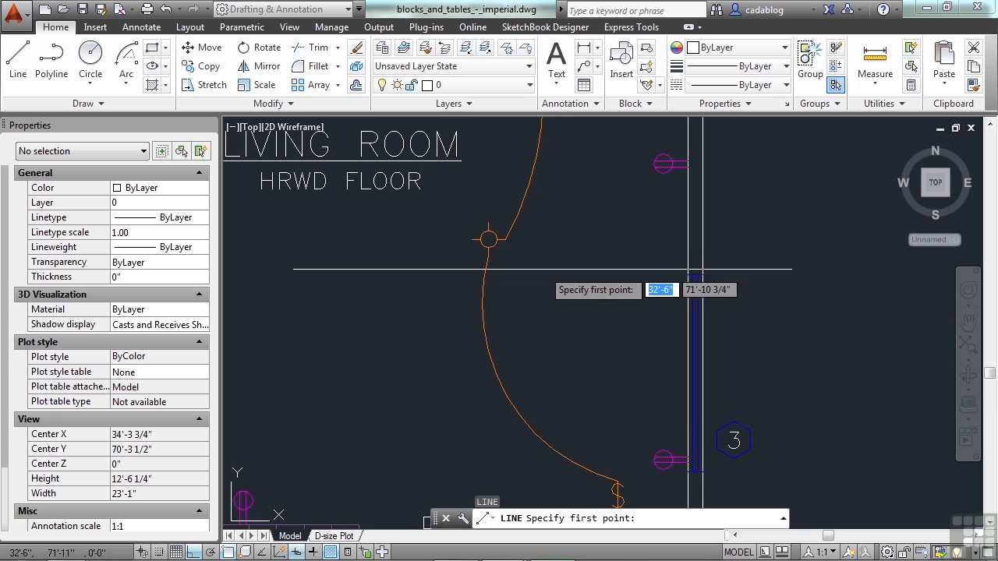
scroll(539, 261, up, 2)
scroll(444, 216, up, 4)
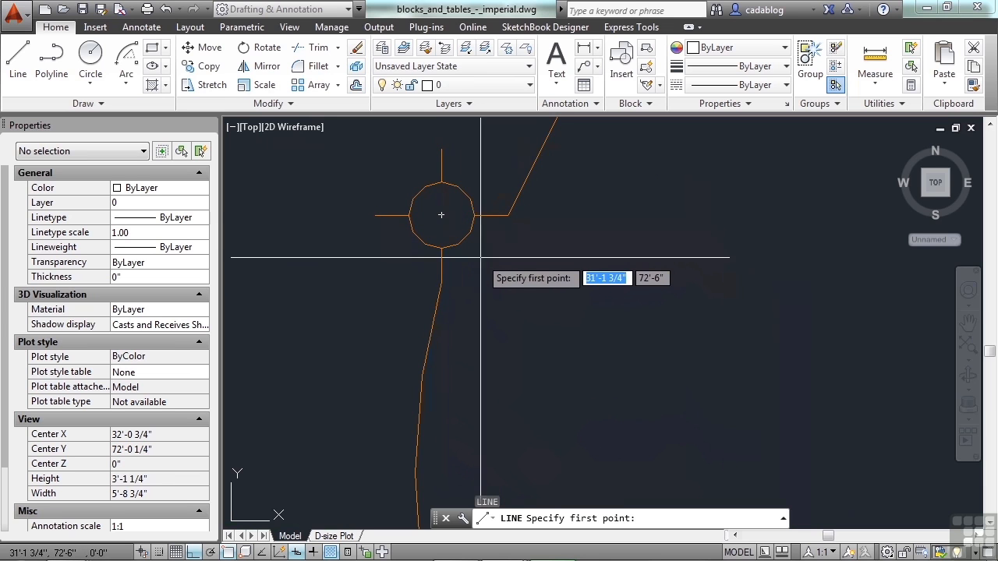
scroll(480, 257, down, 3)
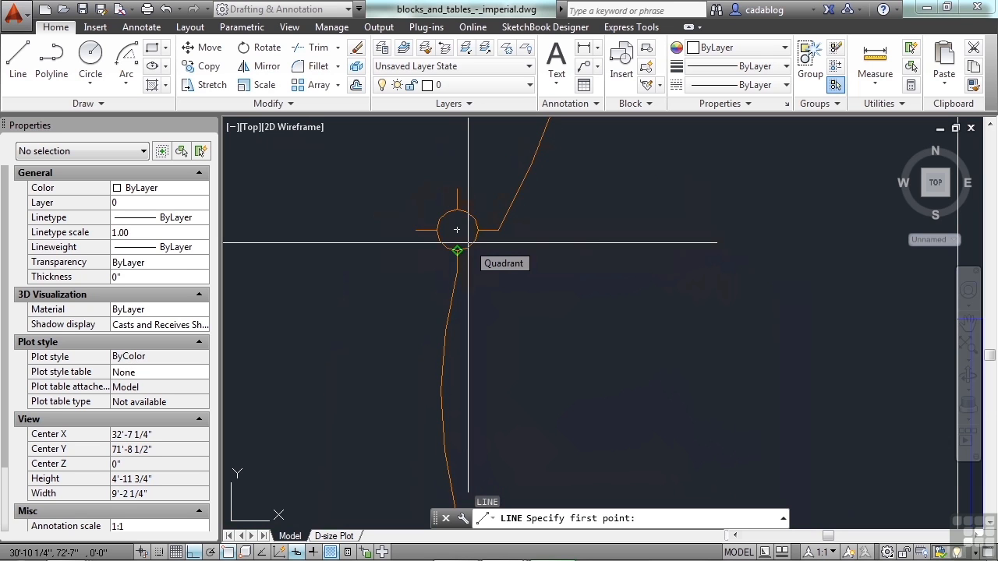
scroll(468, 286, up, 2)
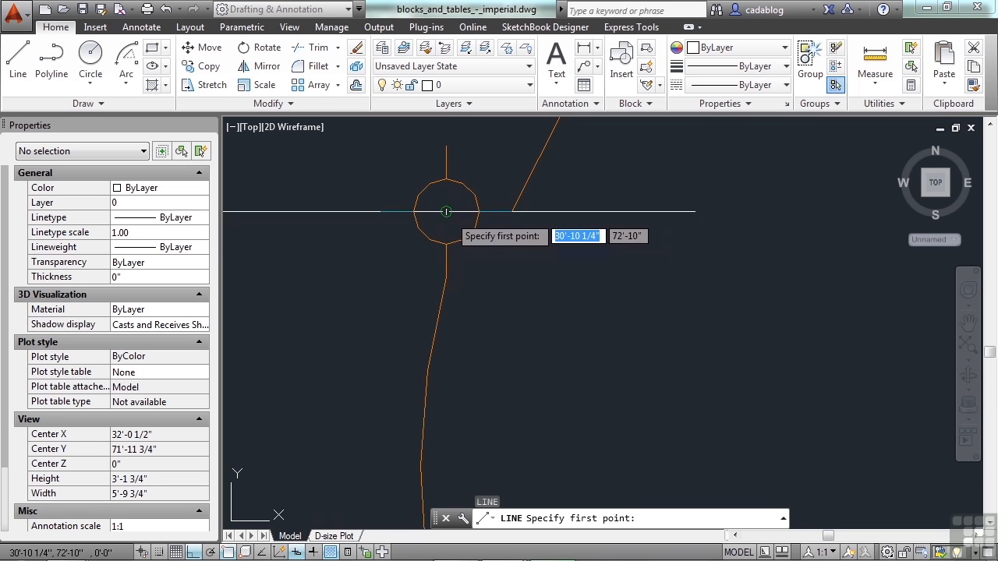
click(446, 211)
scroll(438, 243, down, 2)
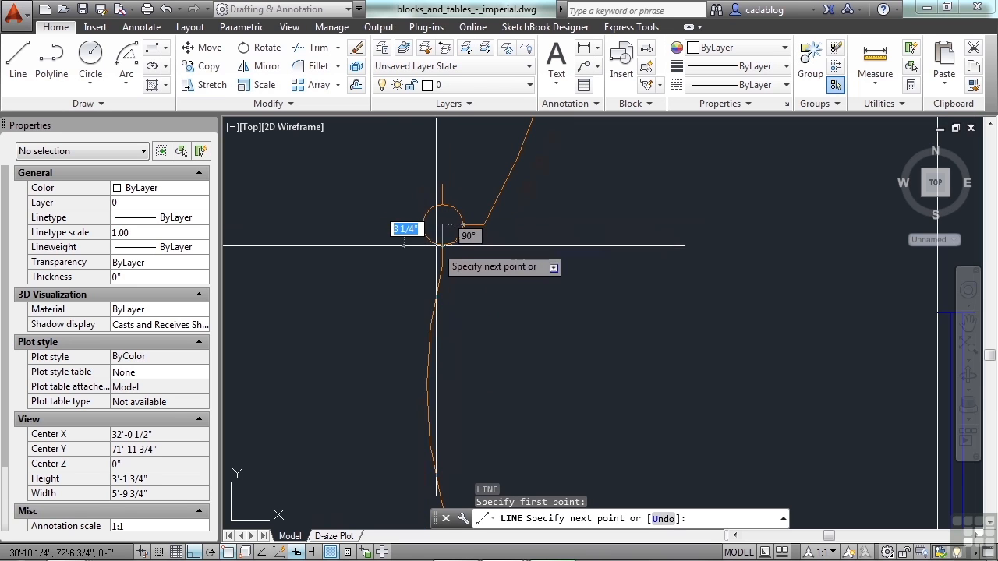
key(F8)
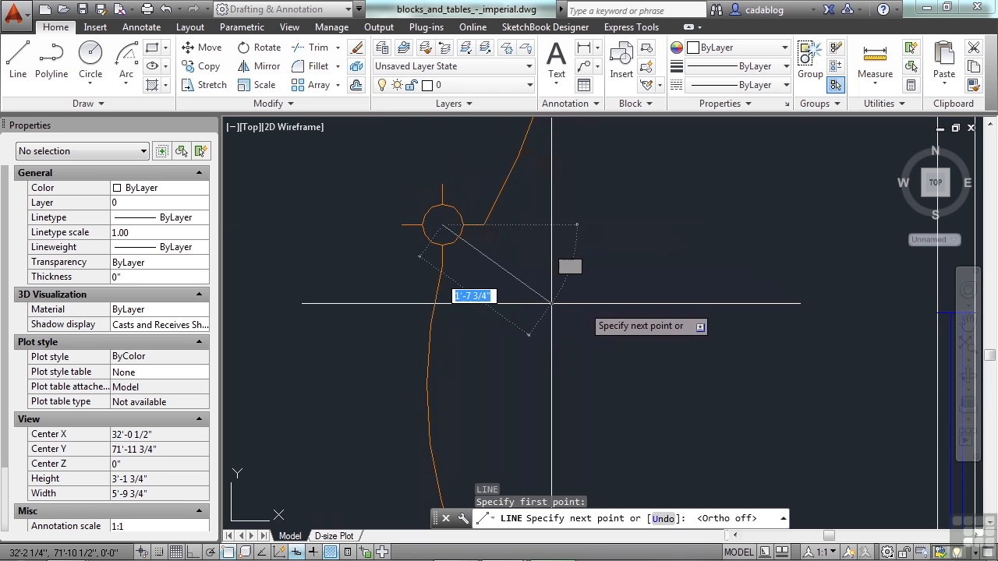
click(584, 307)
key(Return)
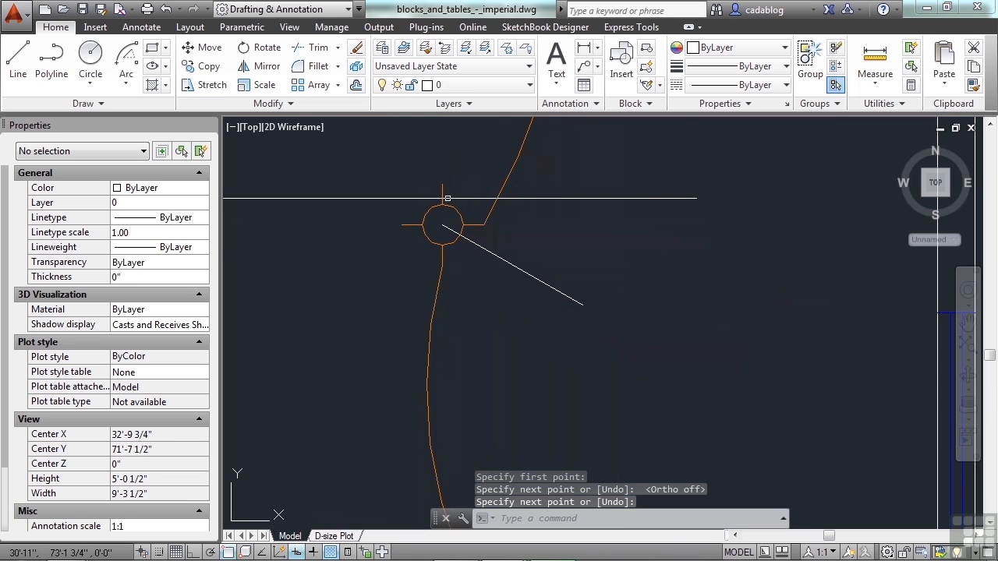
Step: Reopen the object snap settings, move the dialog clear of the light fixture to review the snap modes, and accept them
text(os)
key(Return)
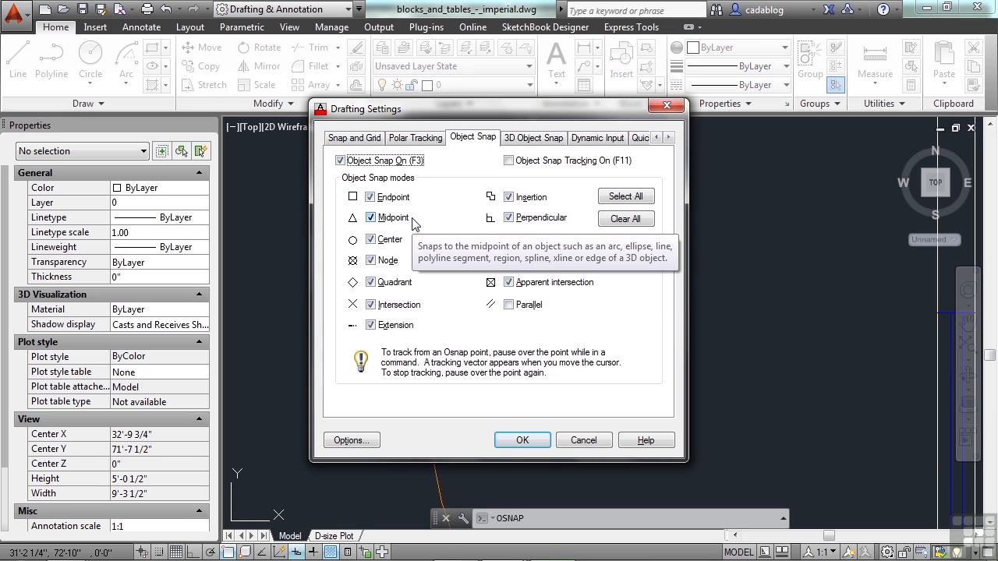
drag(449, 105, 690, 95)
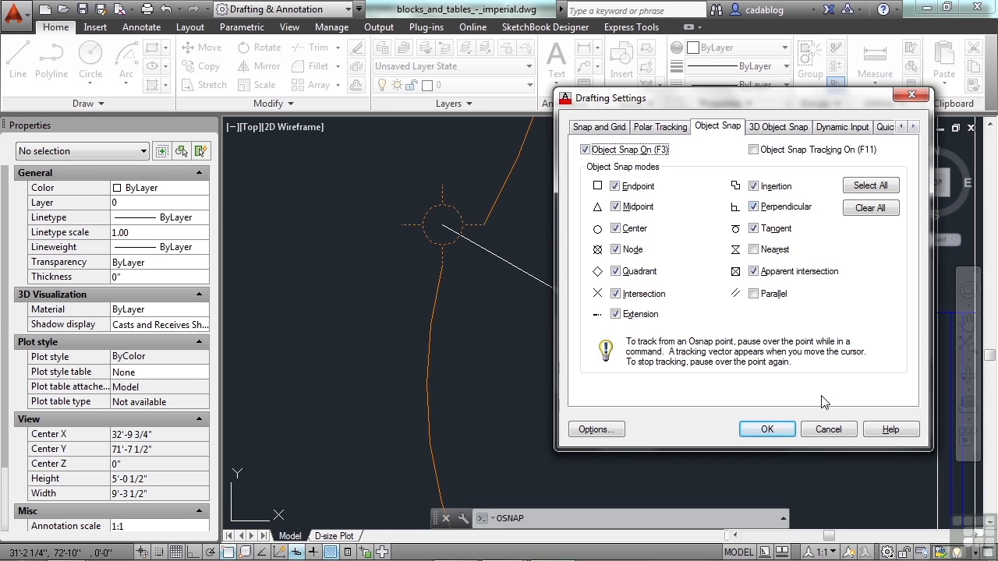
click(767, 430)
Step: Draw a line about 1'-1 3/4" long from above the light fixture, ending perpendicular to the diagonal line with a one-time Perpendicular snap override
scroll(486, 265, down, 4)
scroll(505, 278, up, 4)
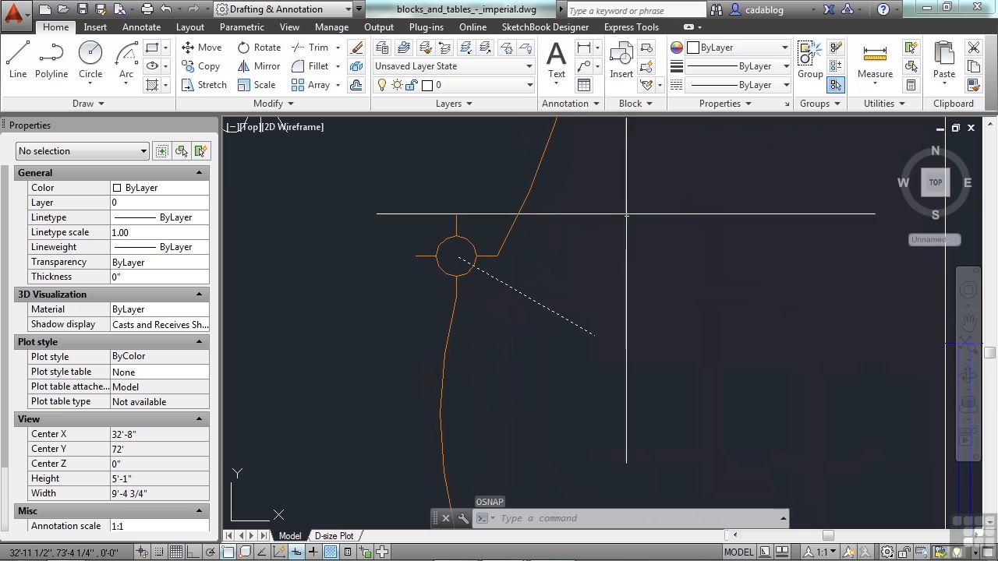
text(l)
key(Return)
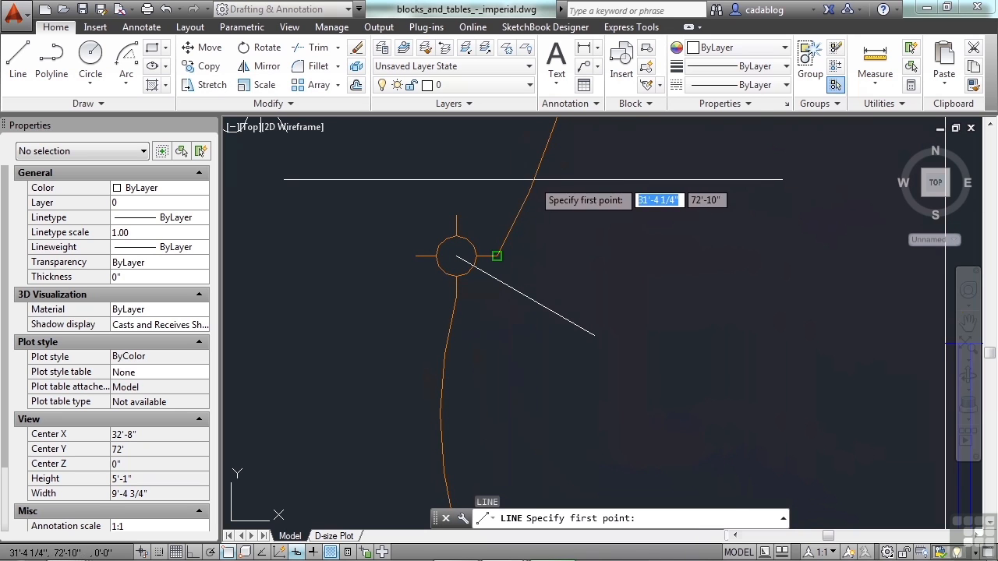
scroll(505, 159, up, 2)
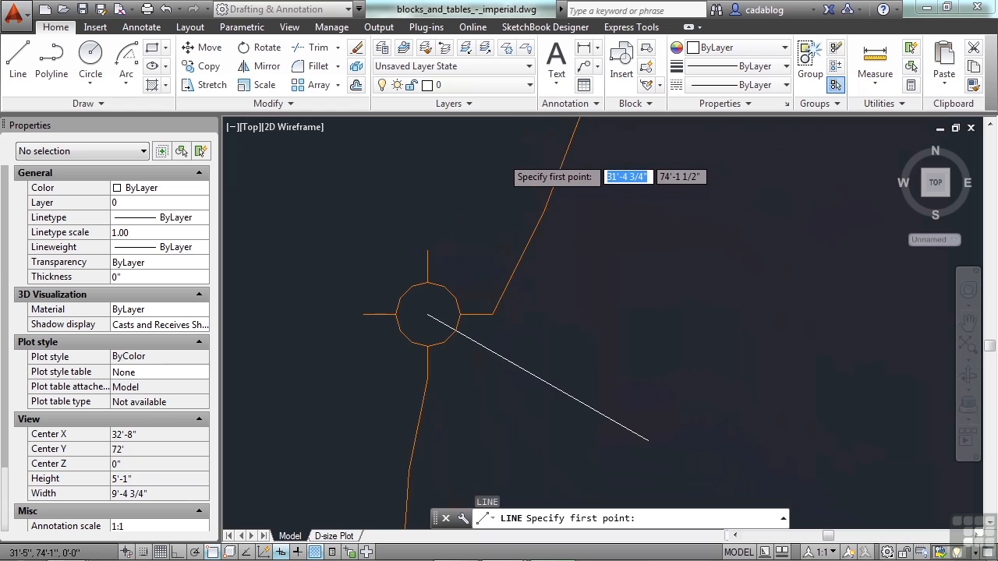
click(518, 196)
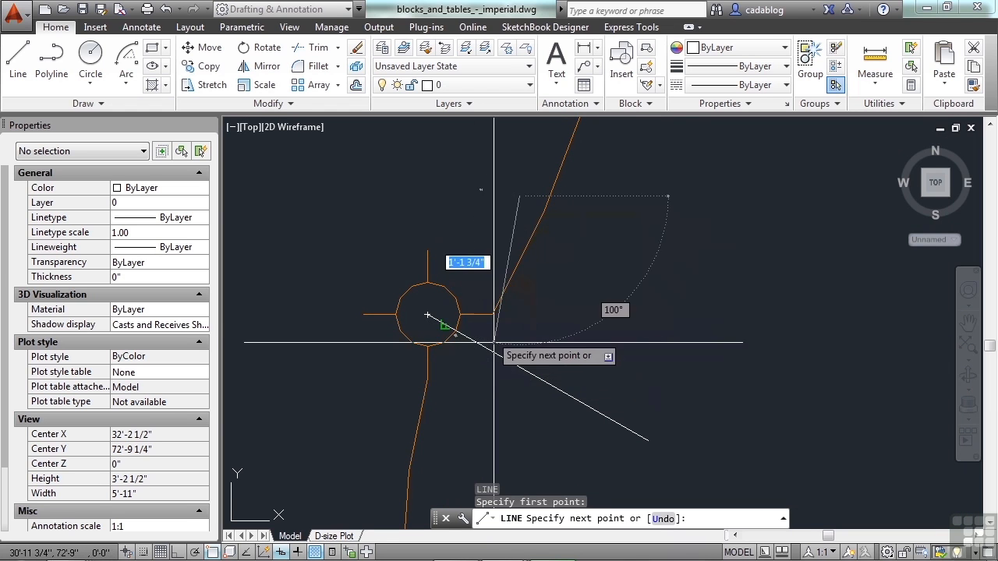
text(per)
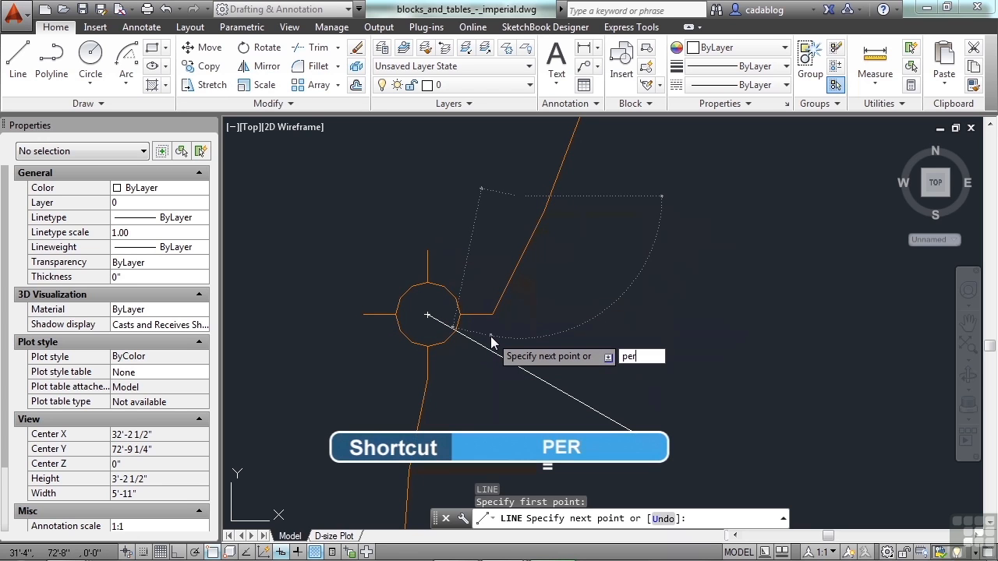
key(Return)
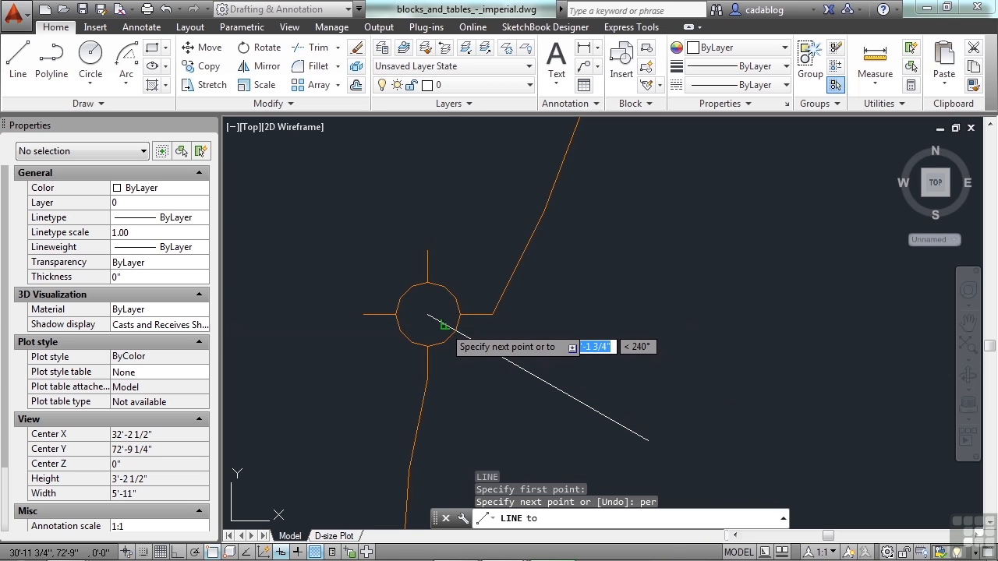
click(494, 347)
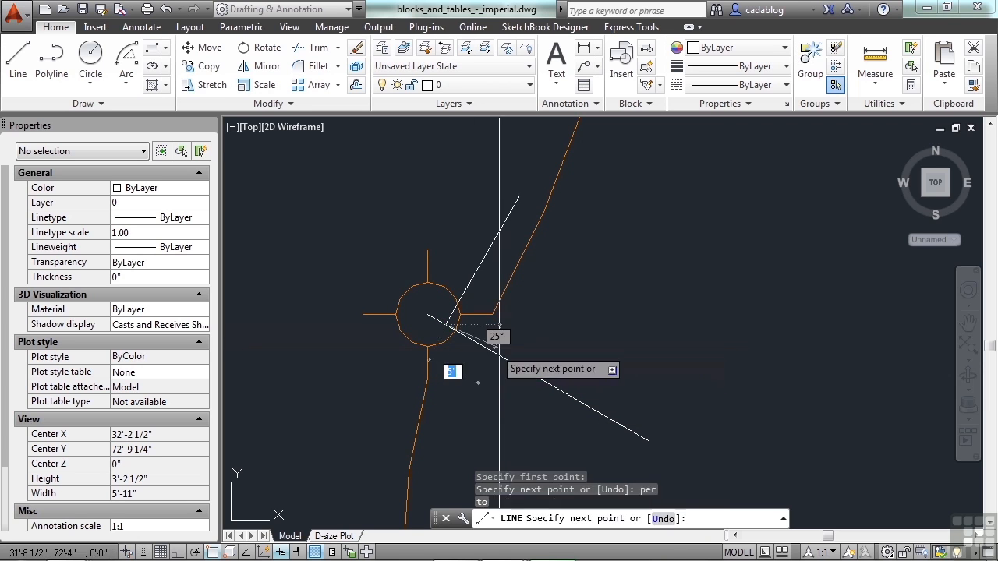
key(Return)
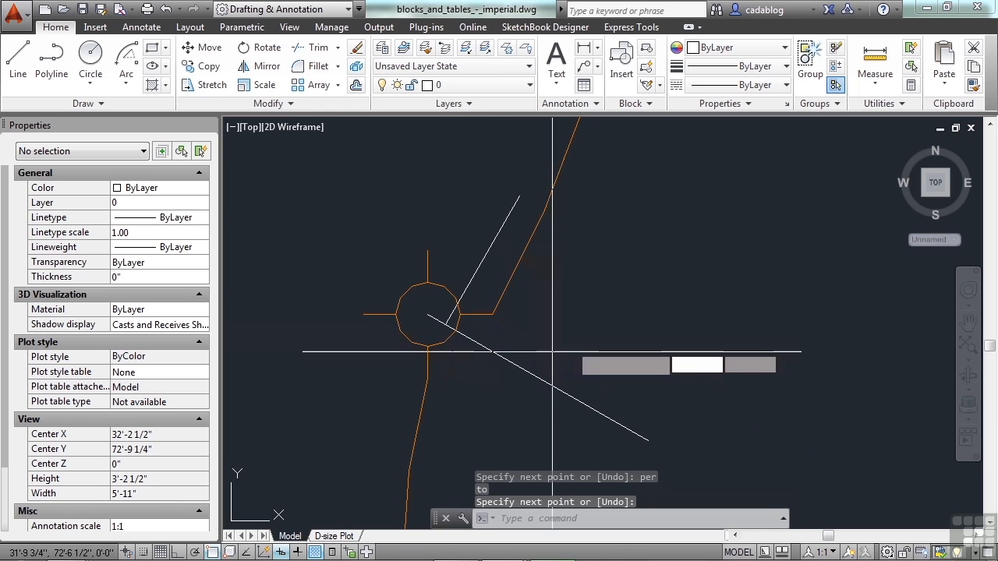
Step: Draw a second line about 1'-0 1/2" long from the right of the fixture, perpendicular to the diagonal line's lower part
key(Return)
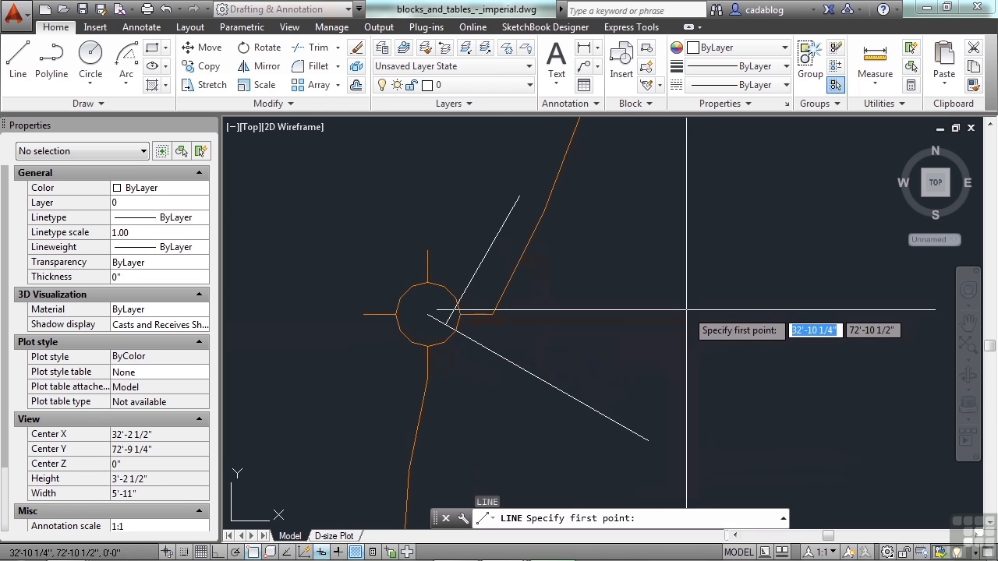
click(685, 308)
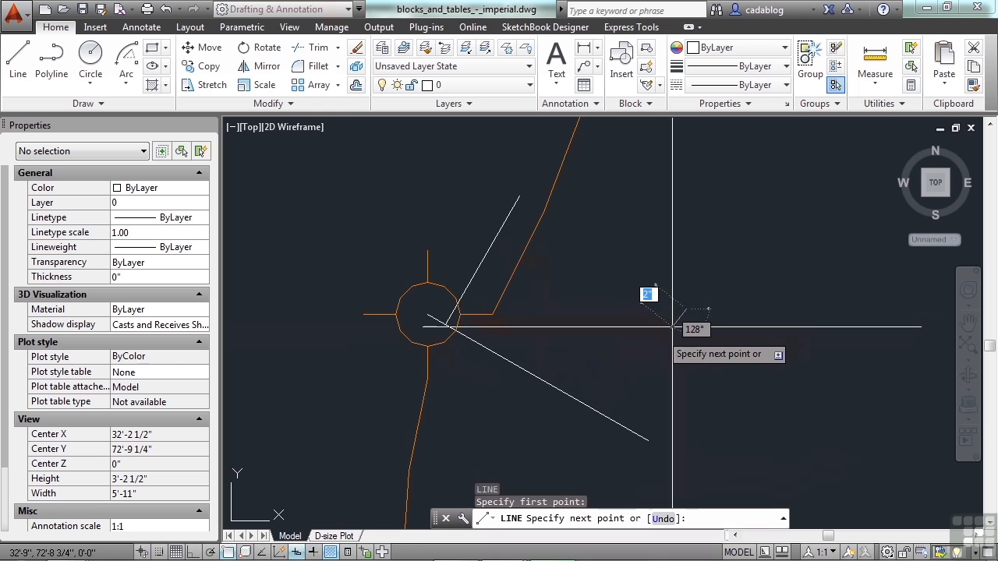
text(per)
key(Return)
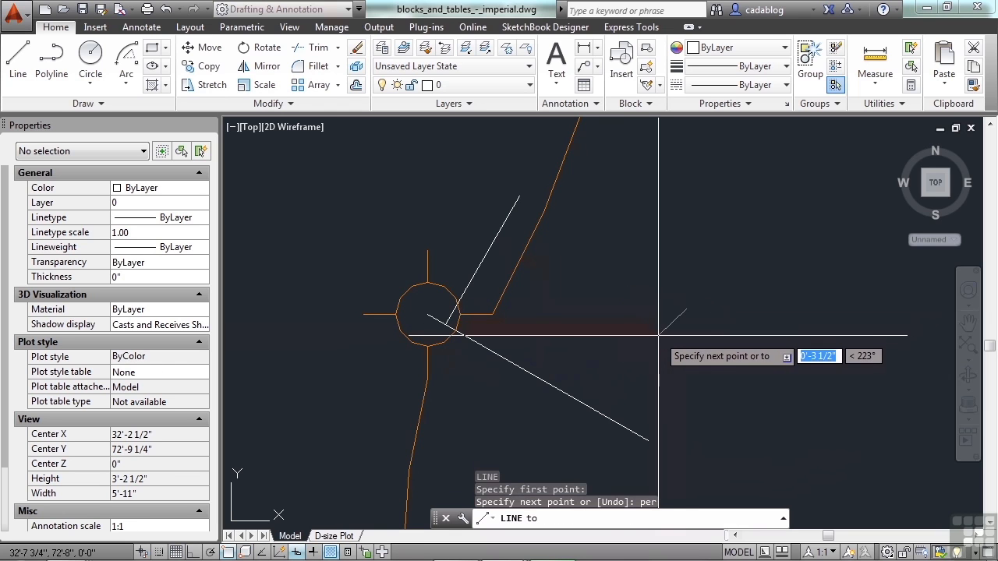
click(546, 378)
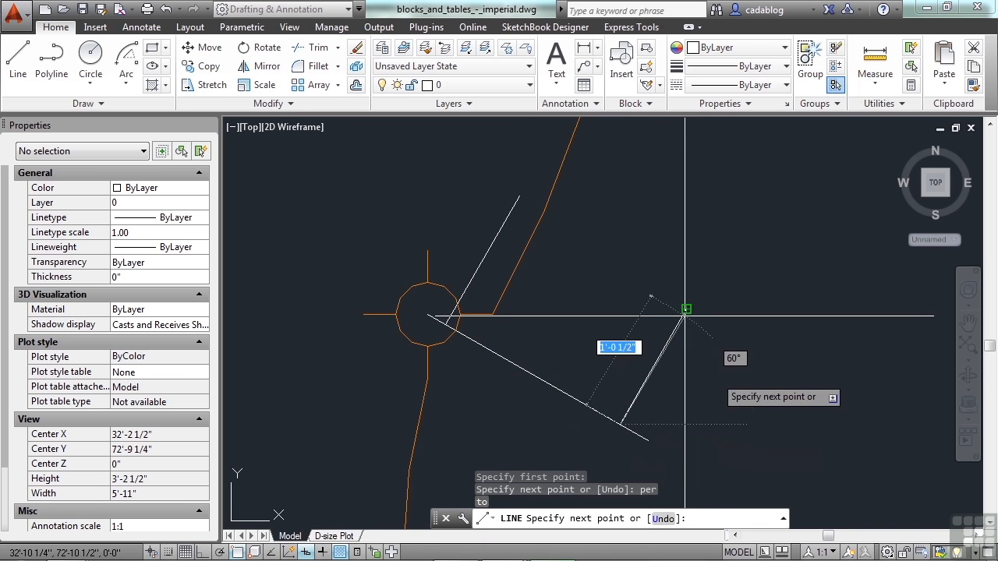
key(Return)
Step: Draw a short line from a point right of the orange arc below the fixture, ending perpendicular to the arc
scroll(684, 316, down, 4)
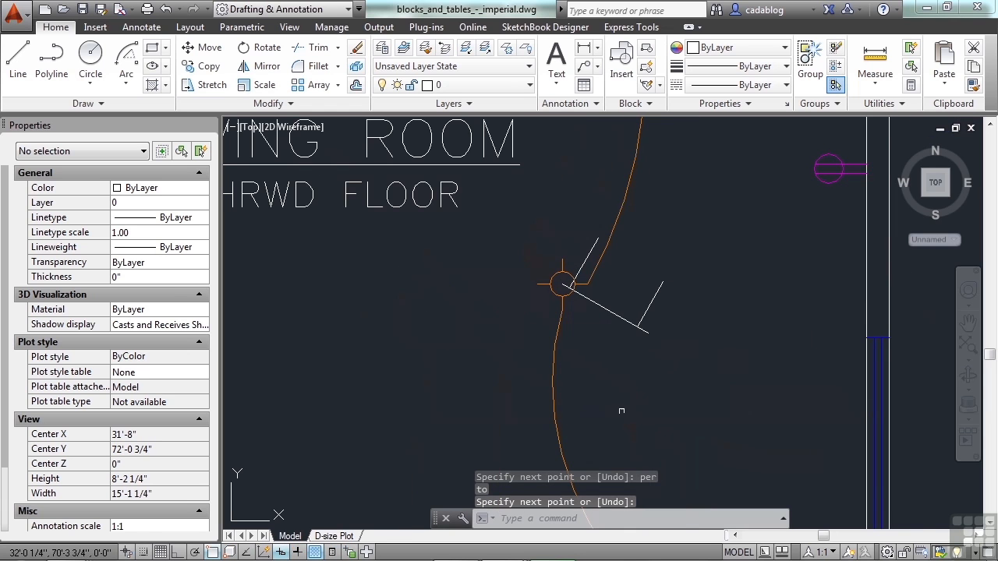
key(Return)
scroll(629, 276, up, 4)
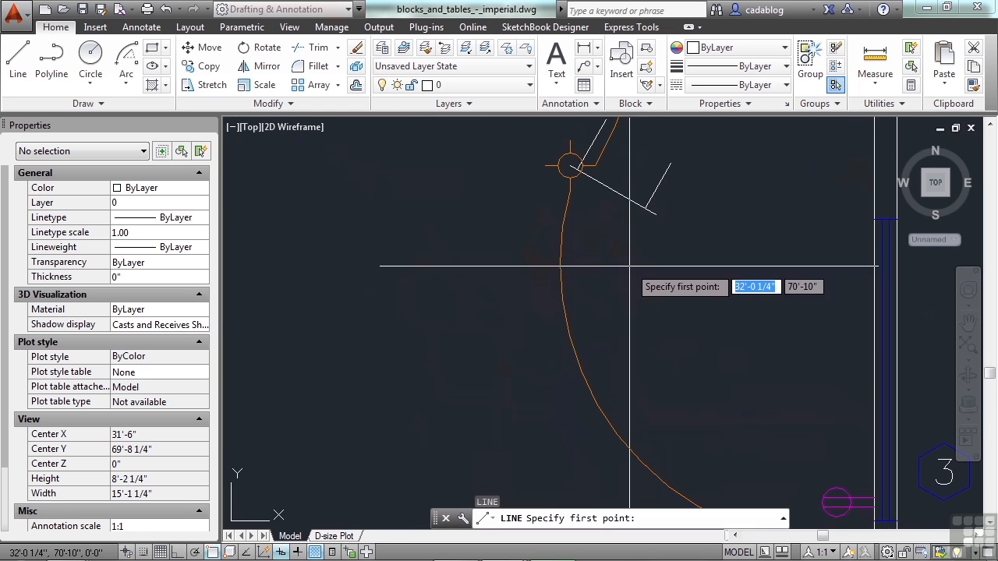
click(606, 279)
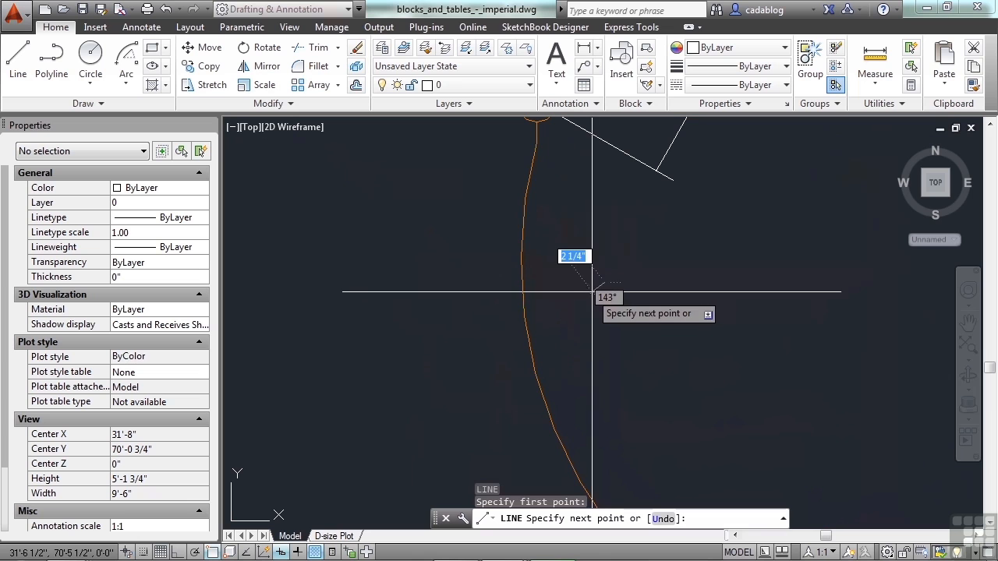
text(per)
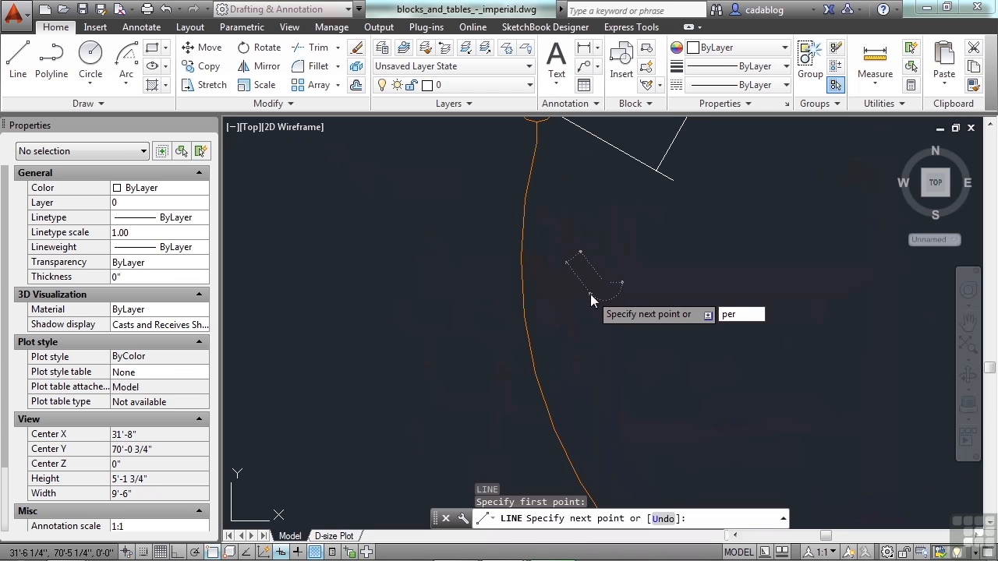
key(Return)
click(520, 286)
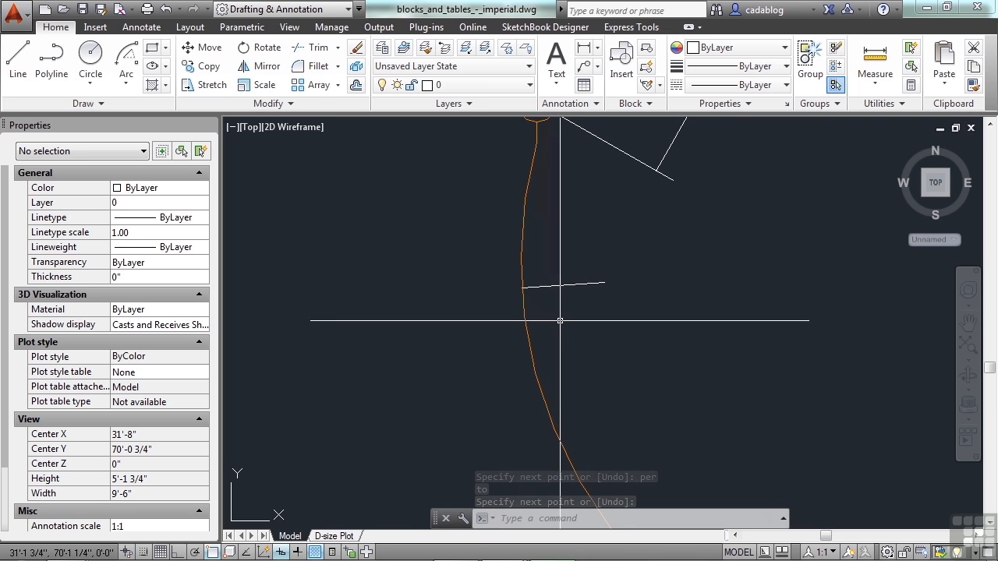
Step: Draw a line from the orange arc's center, using the Center snap override, to the free endpoint of the short perpendicular line
text(l)
key(Return)
text(c)
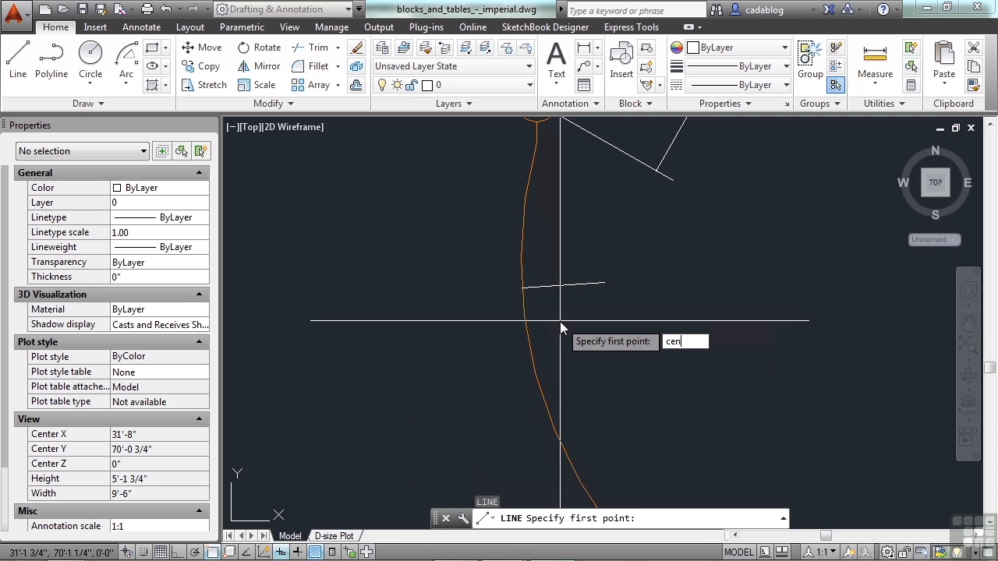
text(en)
key(Return)
scroll(562, 327, down, 2)
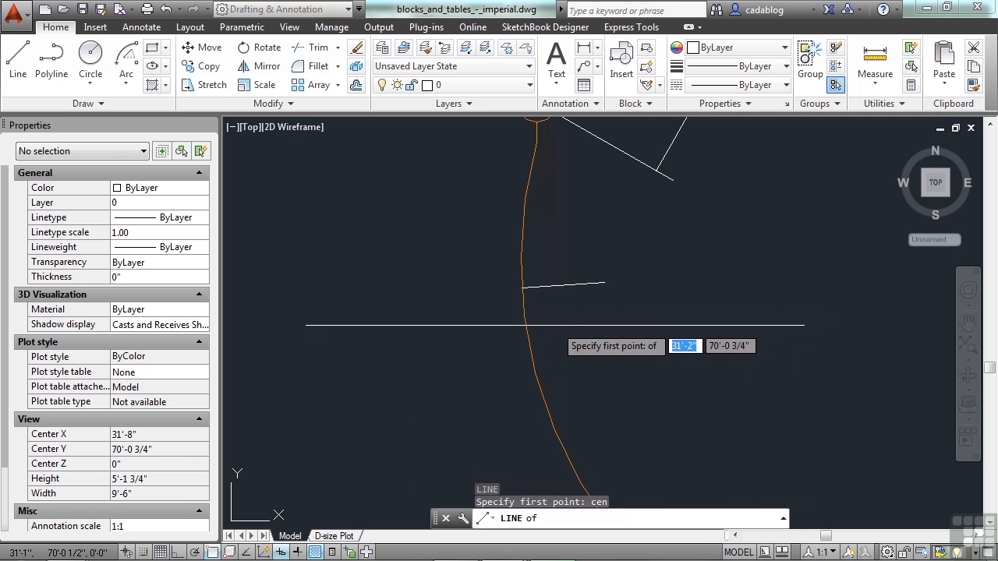
click(518, 344)
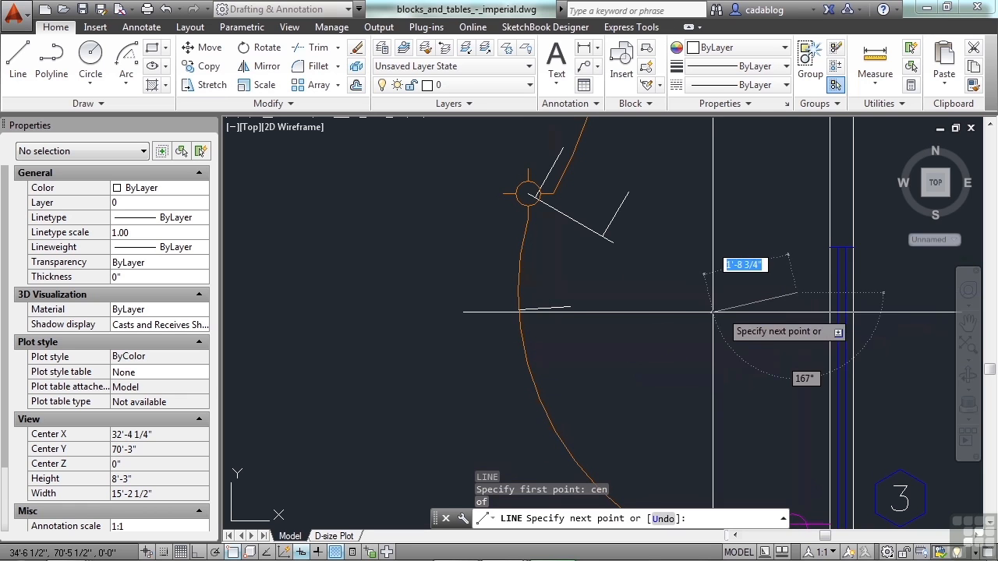
scroll(576, 300, up, 2)
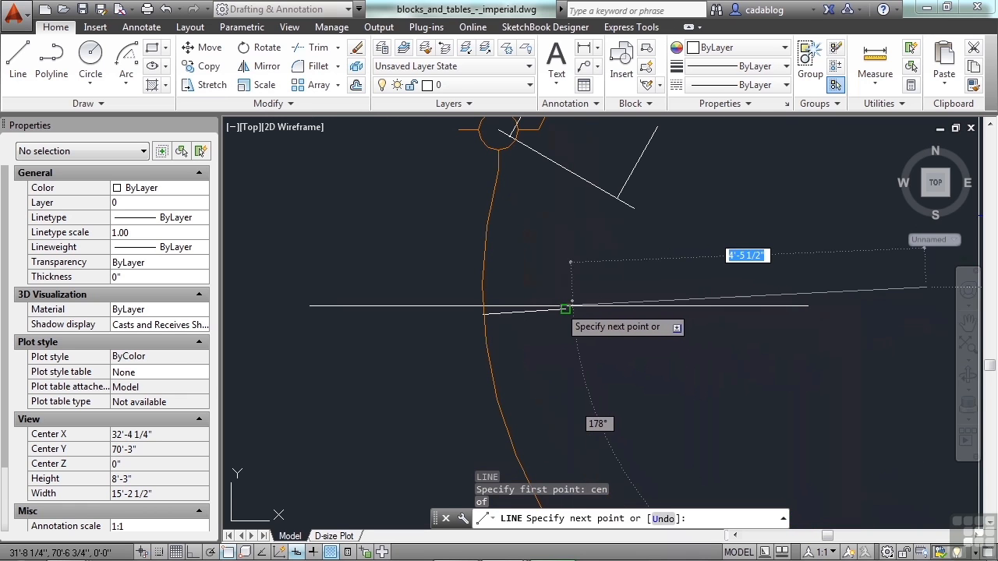
click(566, 308)
key(Return)
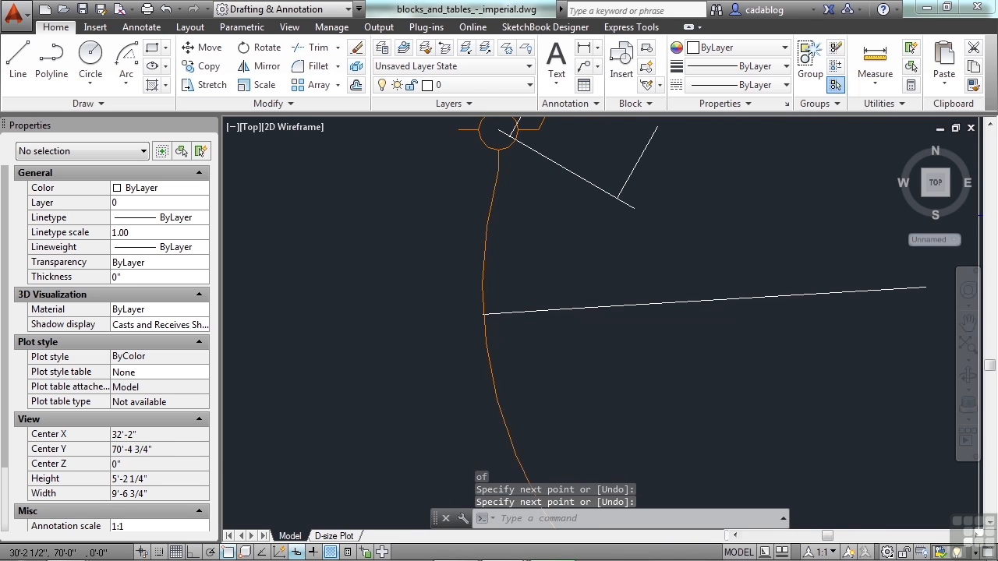
Step: Clear all running object snap modes, enable only Nearest, and accept the drafting settings
scroll(456, 349, down, 4)
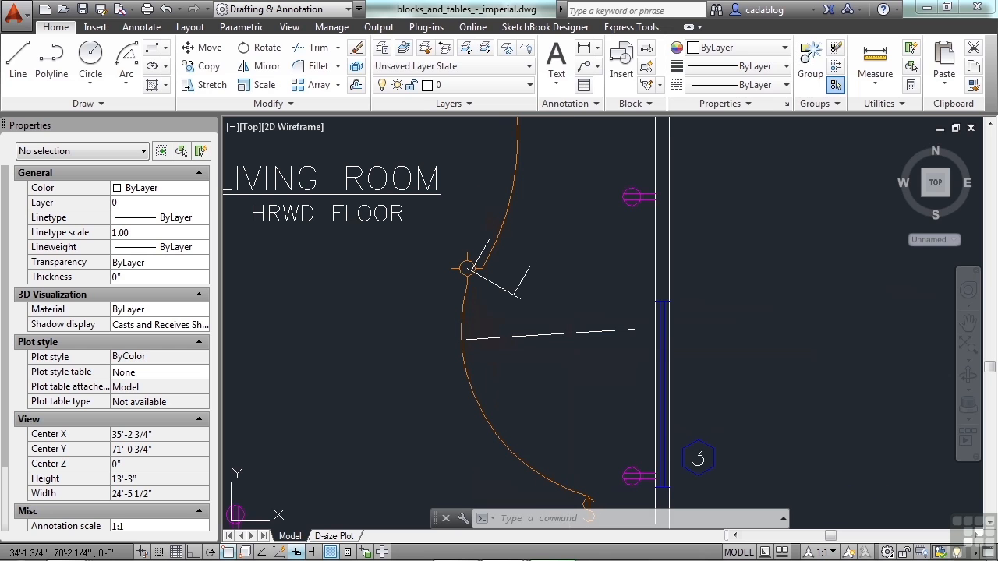
text(os)
key(Return)
mouse_move(791, 236)
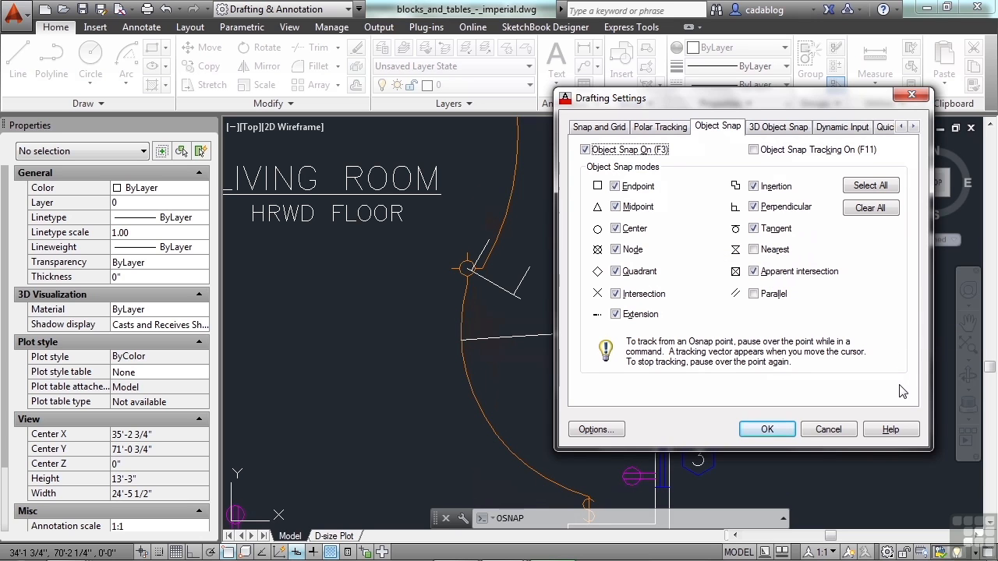
mouse_move(779, 257)
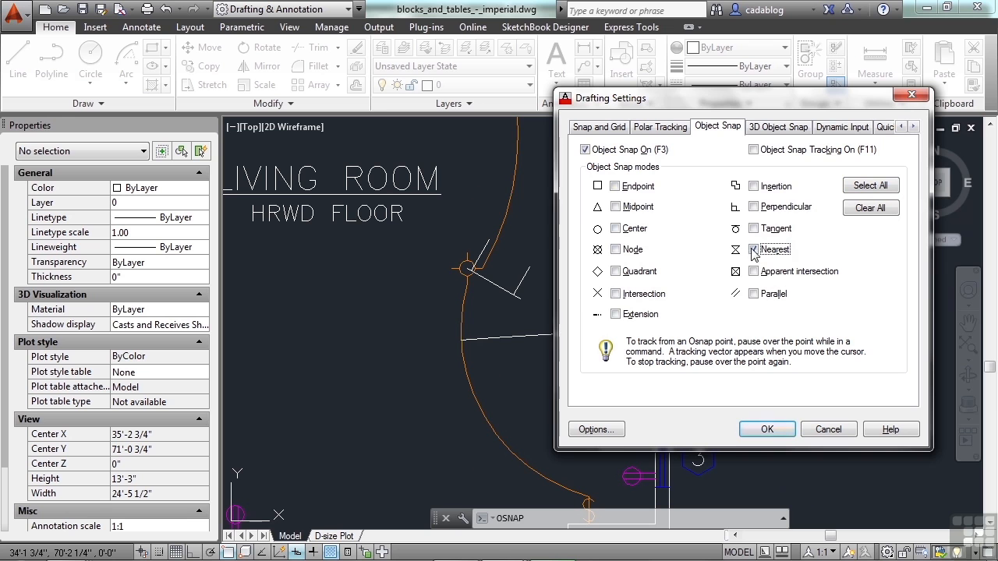
click(767, 430)
Step: Draw a line about 2'-7 3/4" long from a point right of the orange arc to a Nearest snap point on the arc's lower part
text(l)
key(Return)
click(545, 372)
scroll(537, 382, up, 2)
middle_drag(538, 386, 503, 280)
scroll(503, 280, down, 2)
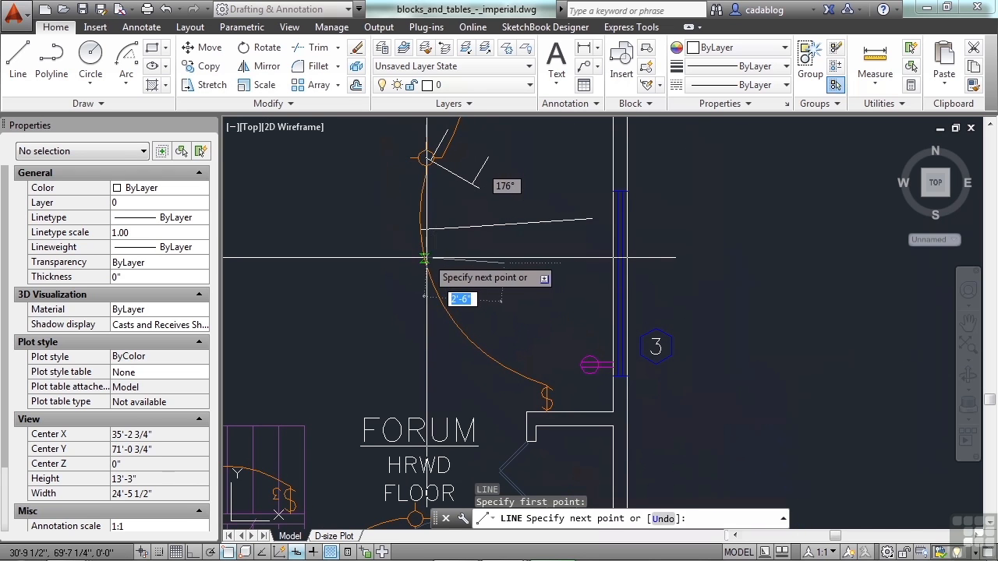
scroll(425, 257, up, 3)
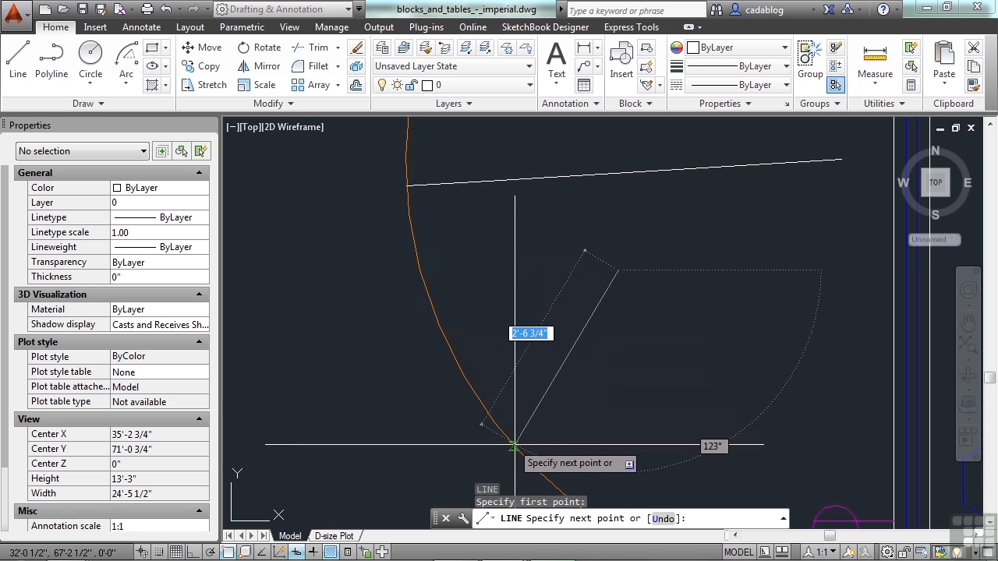
middle_drag(514, 446, 483, 320)
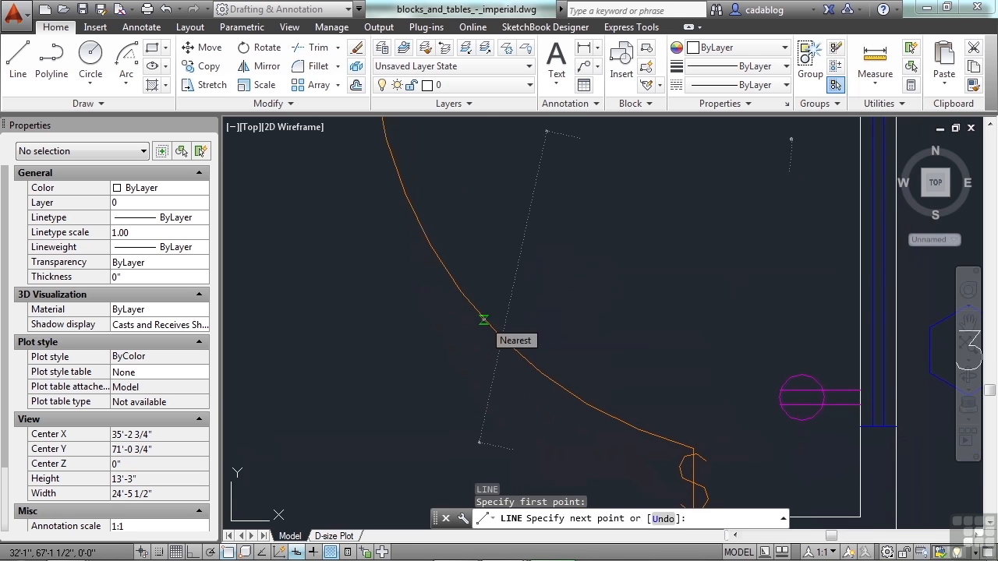
click(484, 319)
key(Return)
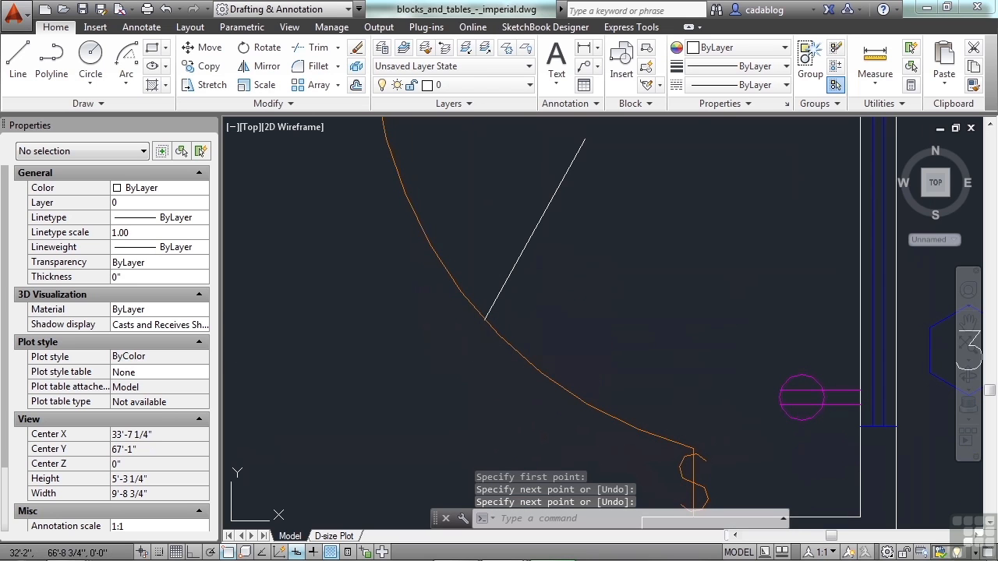
Step: Examine closely where the new line meets the orange arc, regenerating the drawing and selecting both objects to check their contact point
scroll(489, 321, up, 5)
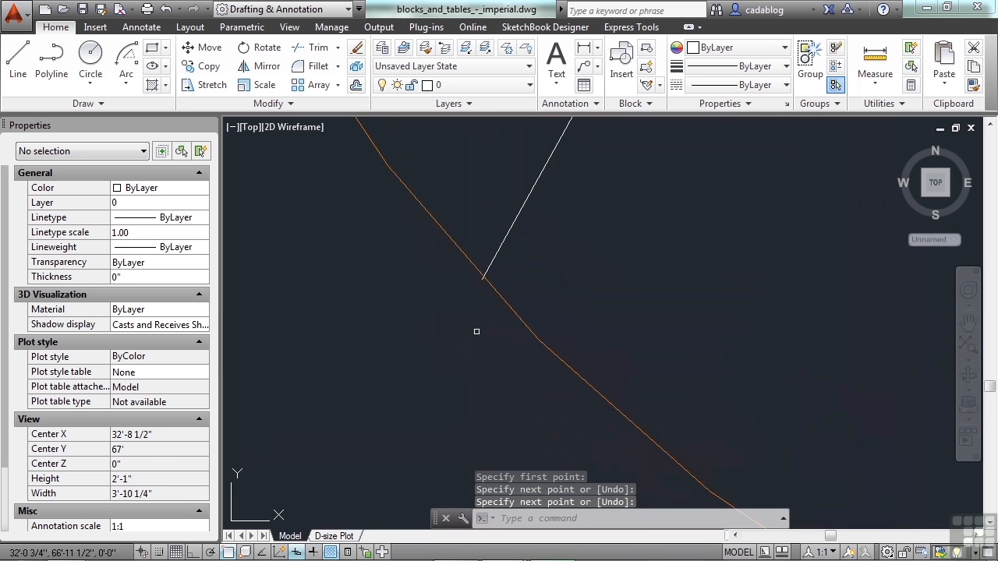
text(rea)
key(Return)
scroll(482, 290, up, 5)
scroll(472, 241, up, 6)
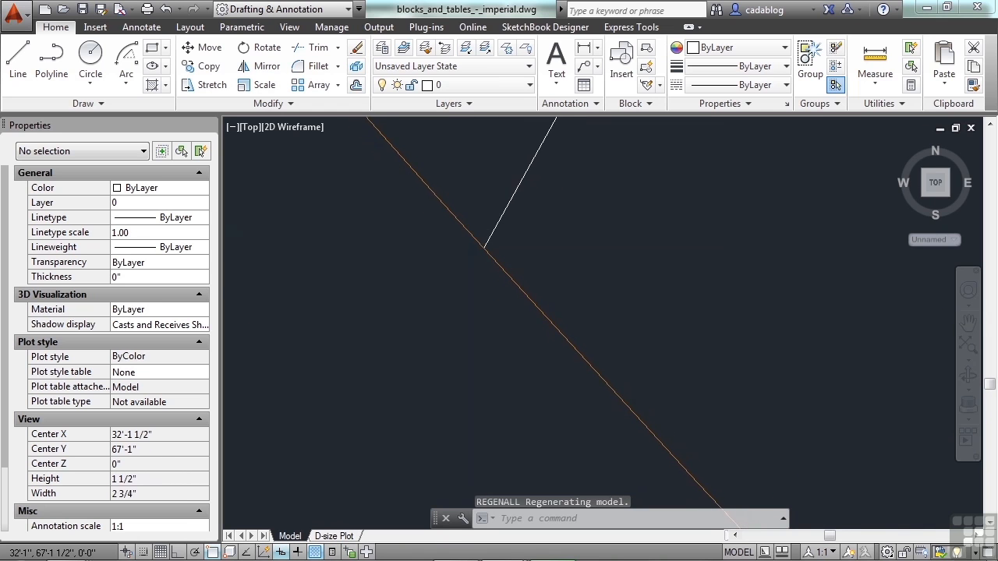
text(rea)
key(Return)
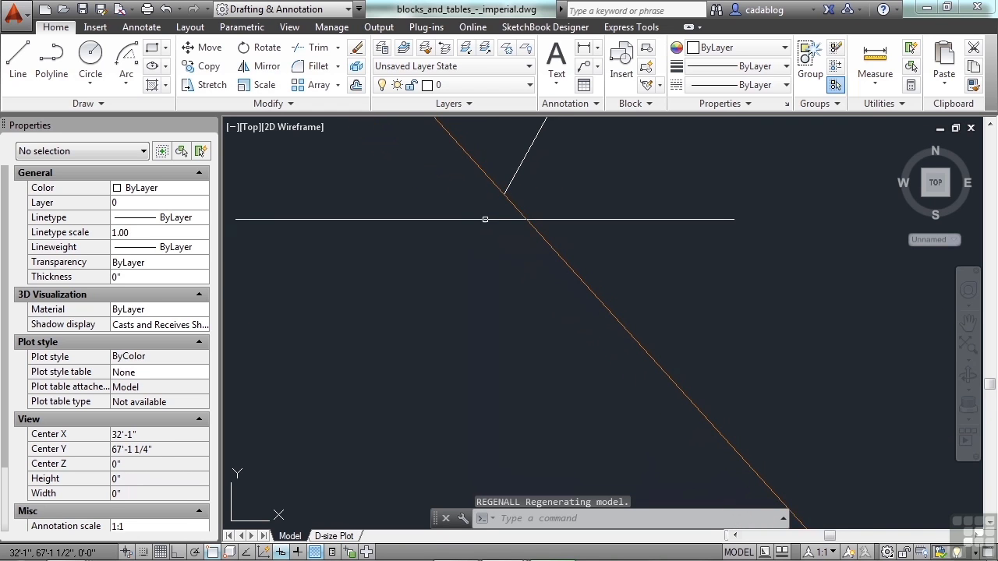
click(507, 188)
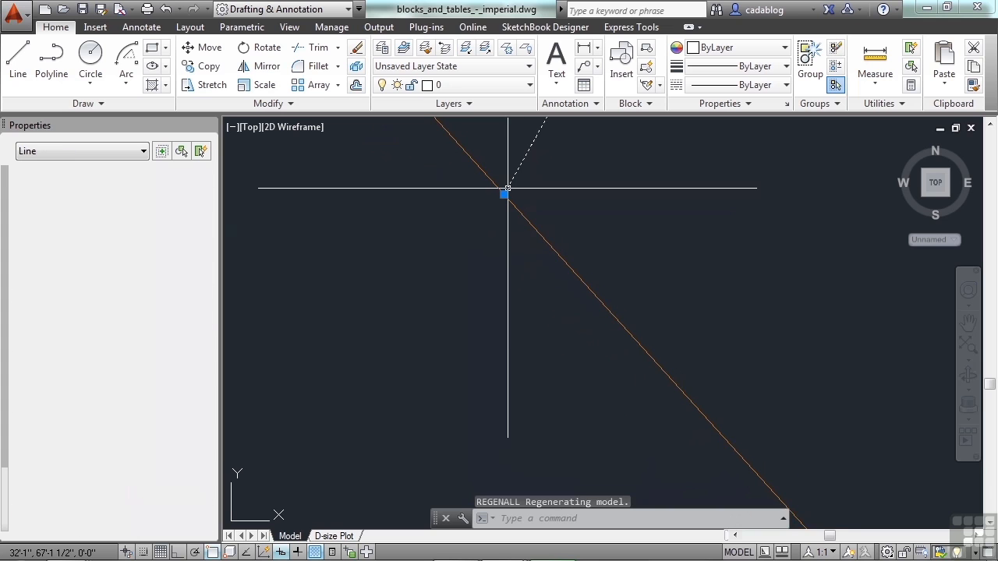
click(516, 209)
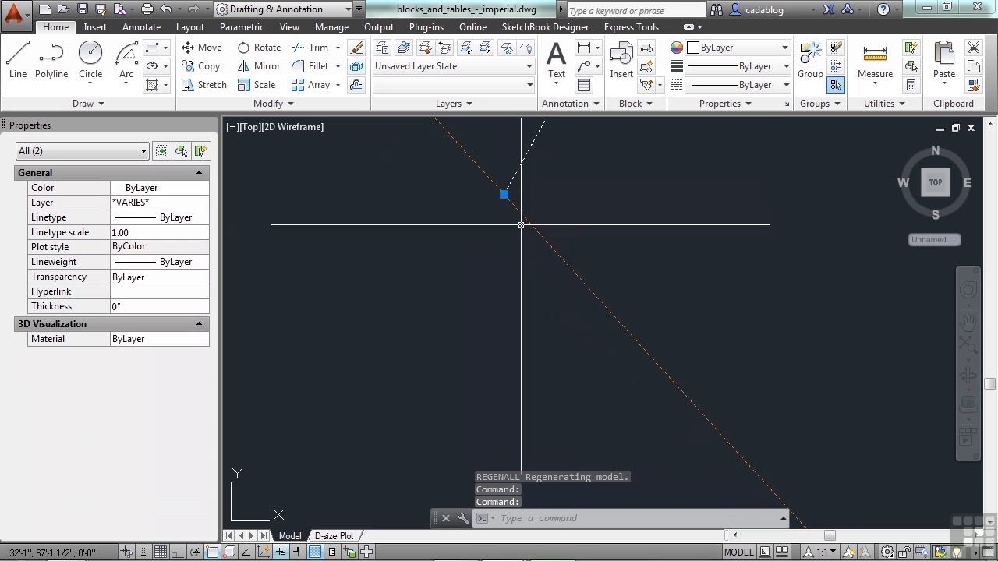
mouse_move(505, 195)
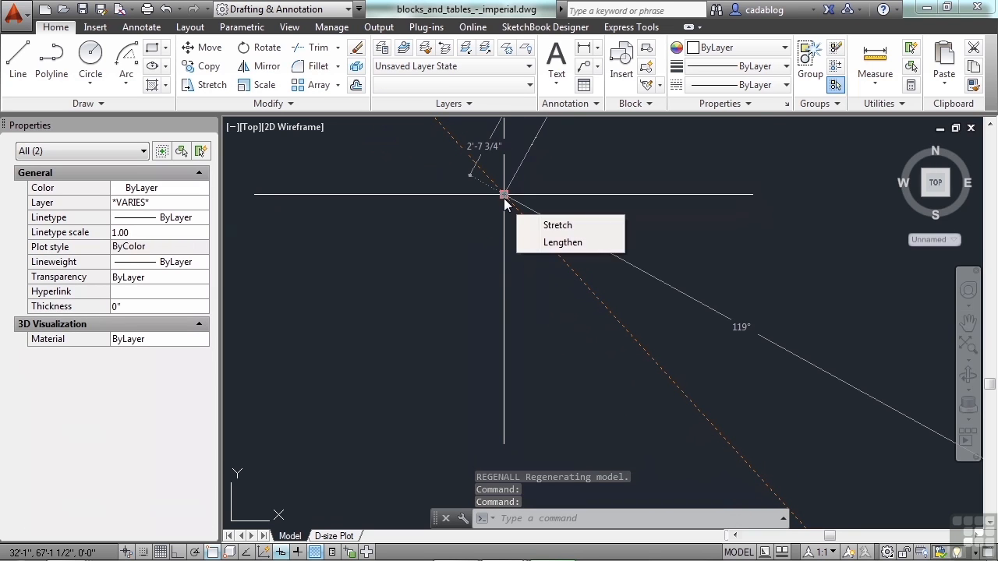
Step: Clear the selection, enable all running object snap modes, and accept the drafting settings
key(Escape)
key(Escape)
scroll(473, 285, down, 4)
scroll(492, 294, down, 5)
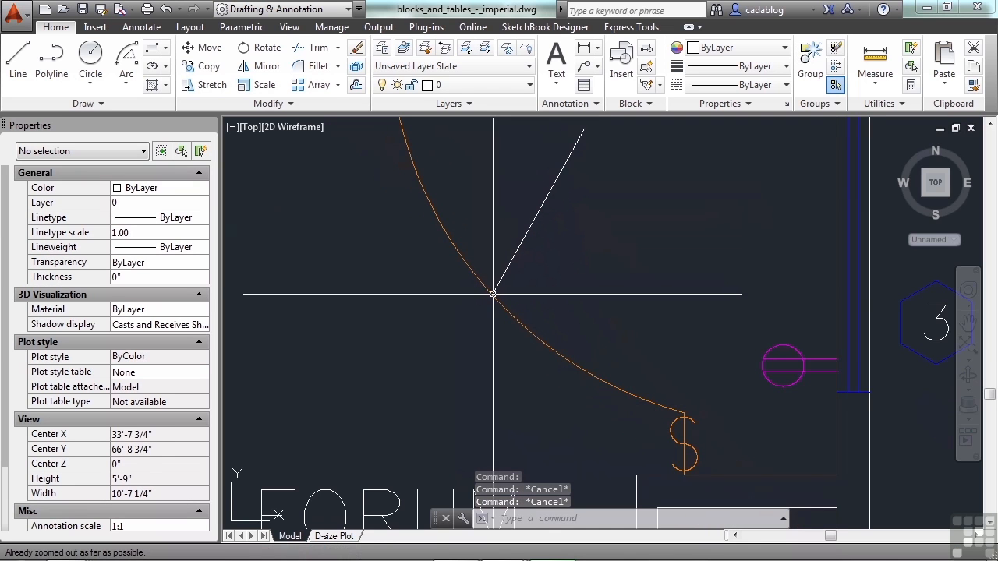
middle_drag(569, 267, 559, 315)
text(s)
key(Return)
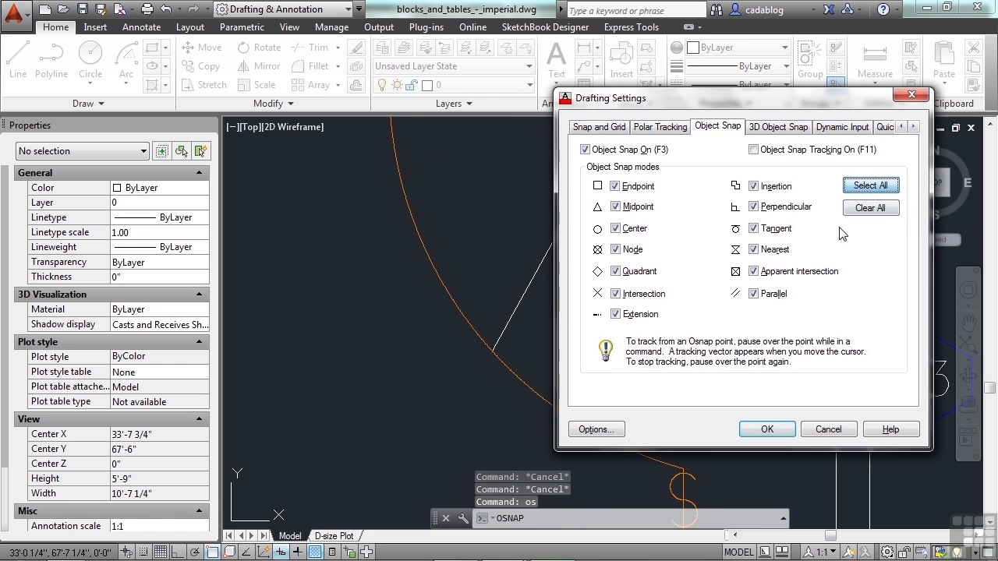
click(767, 429)
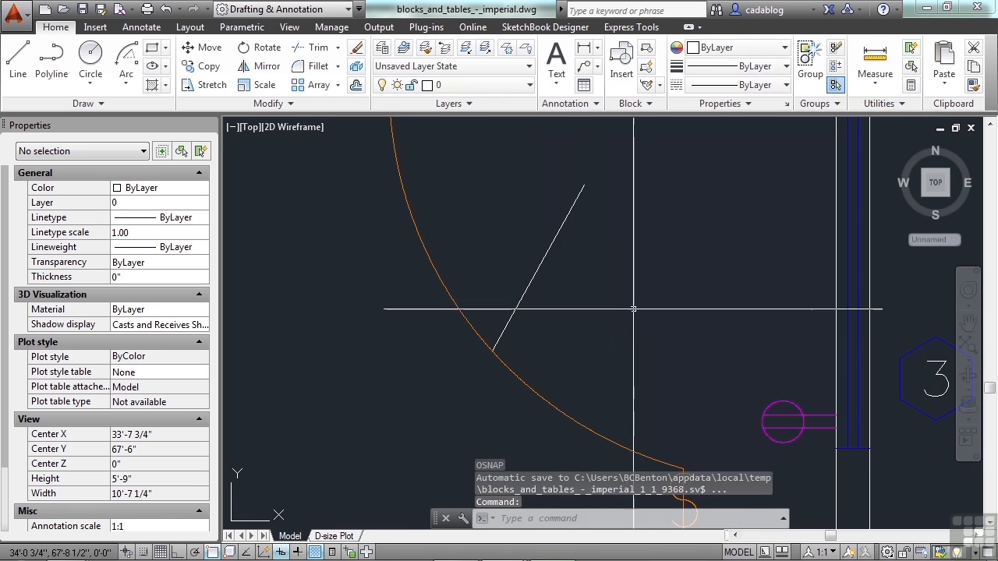
text(l)
key(Return)
click(595, 278)
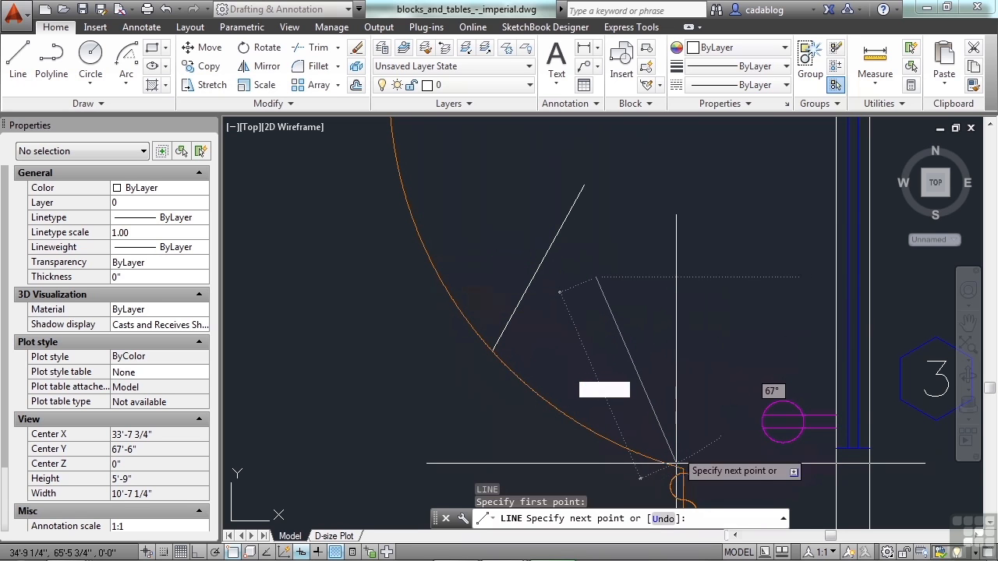
key(Escape)
Step: Disable the Nearest and Parallel running object snap modes and accept the drafting settings
text(os)
key(Return)
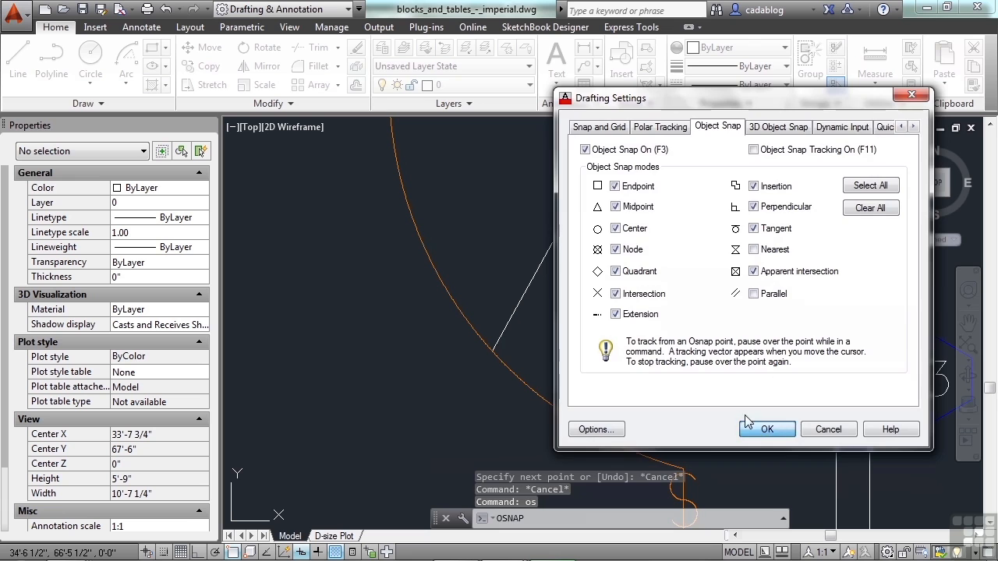
click(767, 430)
text(l)
key(Return)
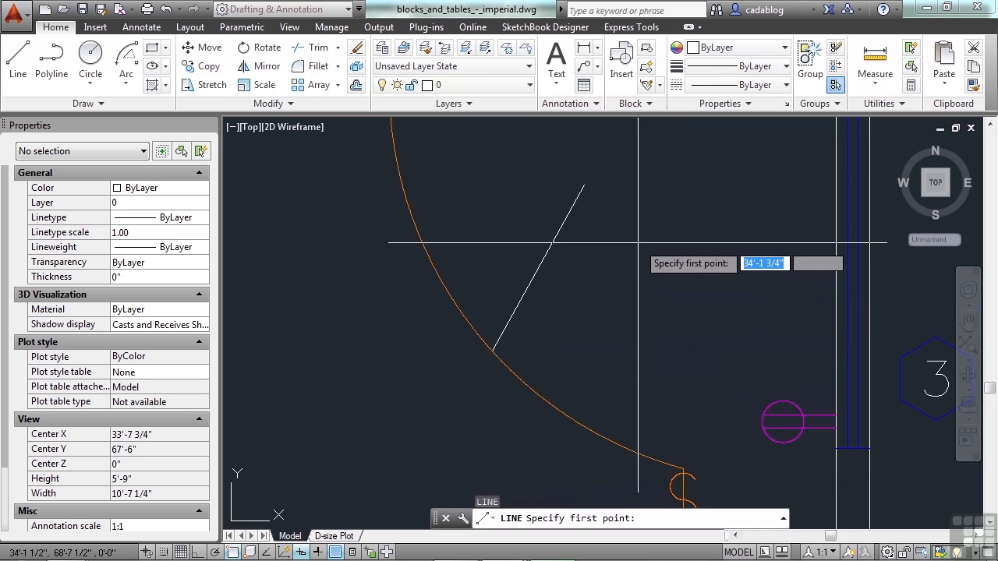
click(638, 244)
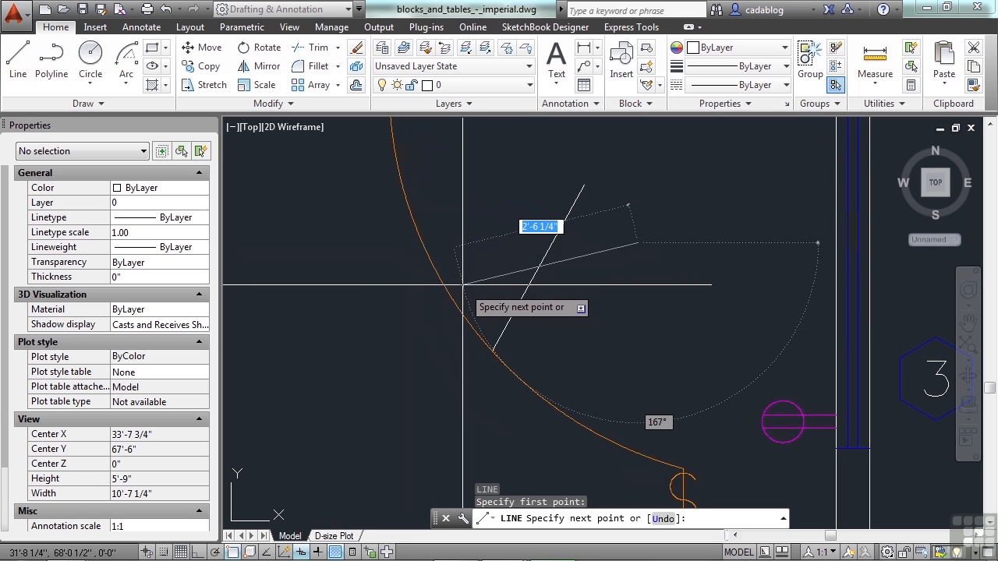
key(Escape)
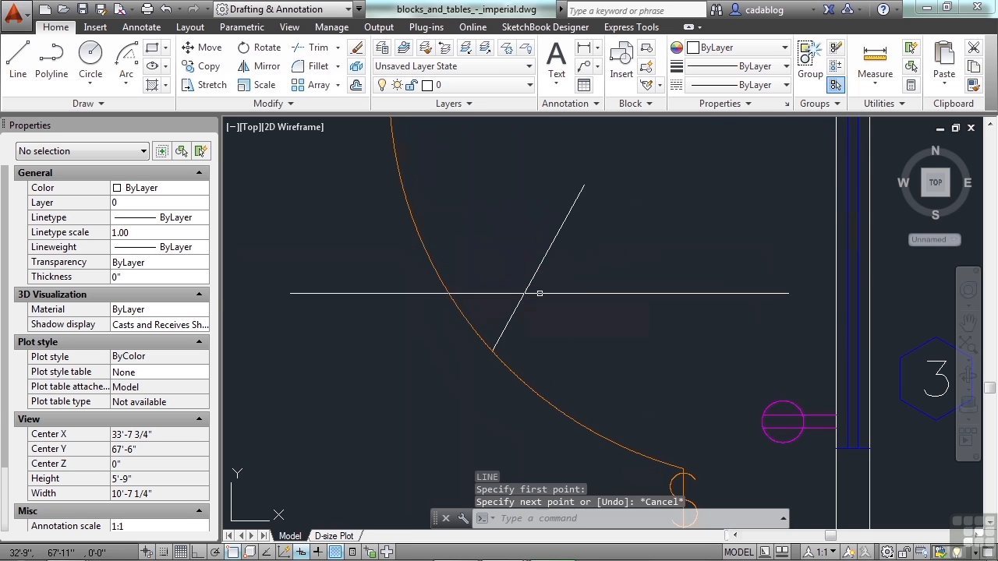
Step: Draw a line about 2'-7 3/4" long from right of the orange arc to the arc near its lower end, using the Nearest snap override
text(l)
key(Return)
click(650, 282)
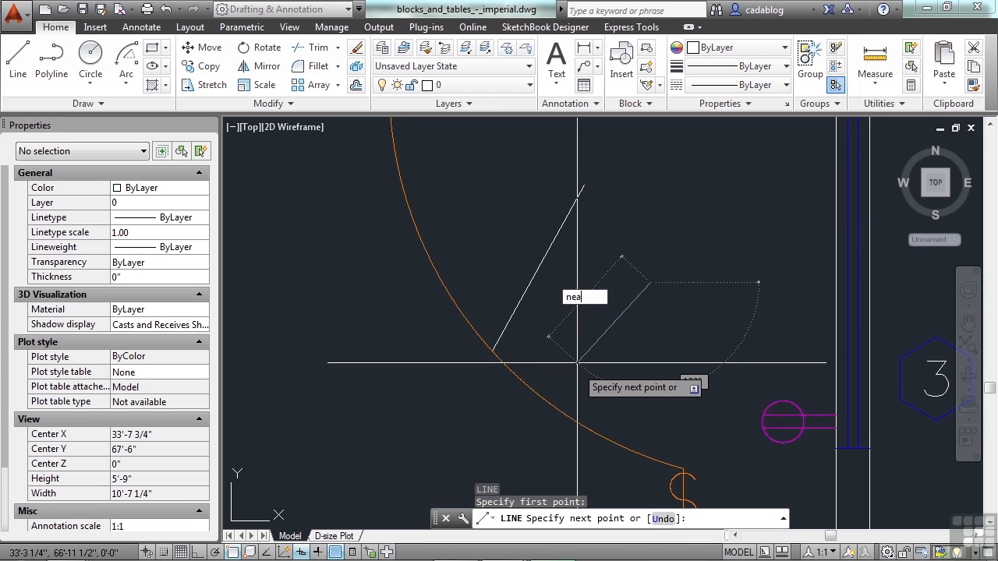
text(nea)
key(Return)
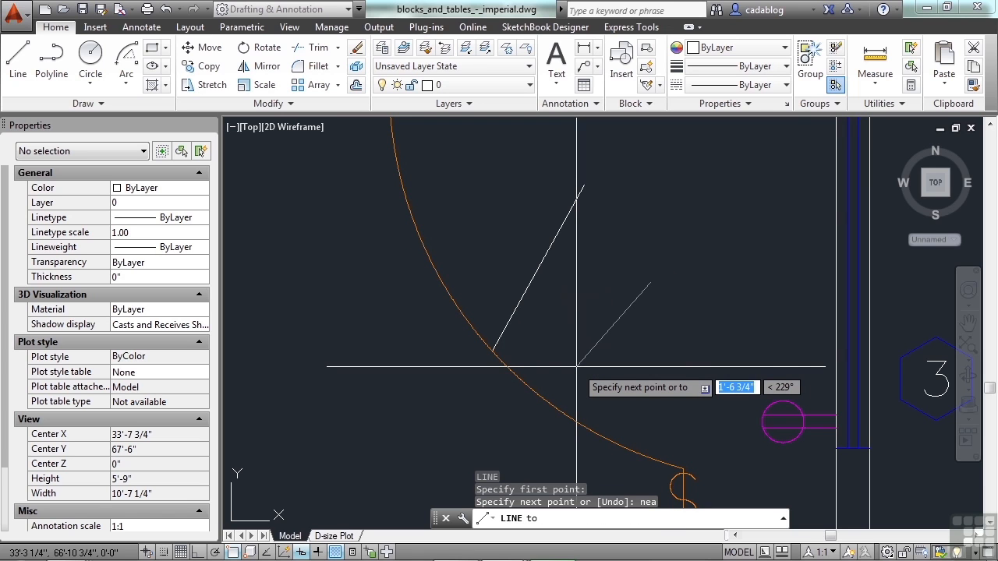
scroll(702, 482, up, 8)
scroll(592, 413, up, 3)
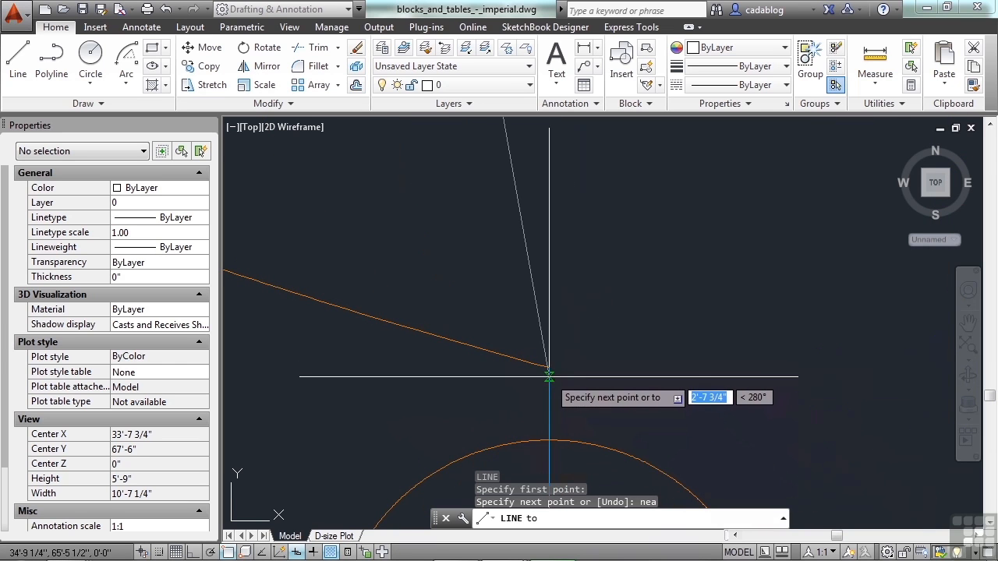
click(538, 364)
click(538, 364)
scroll(600, 337, down, 3)
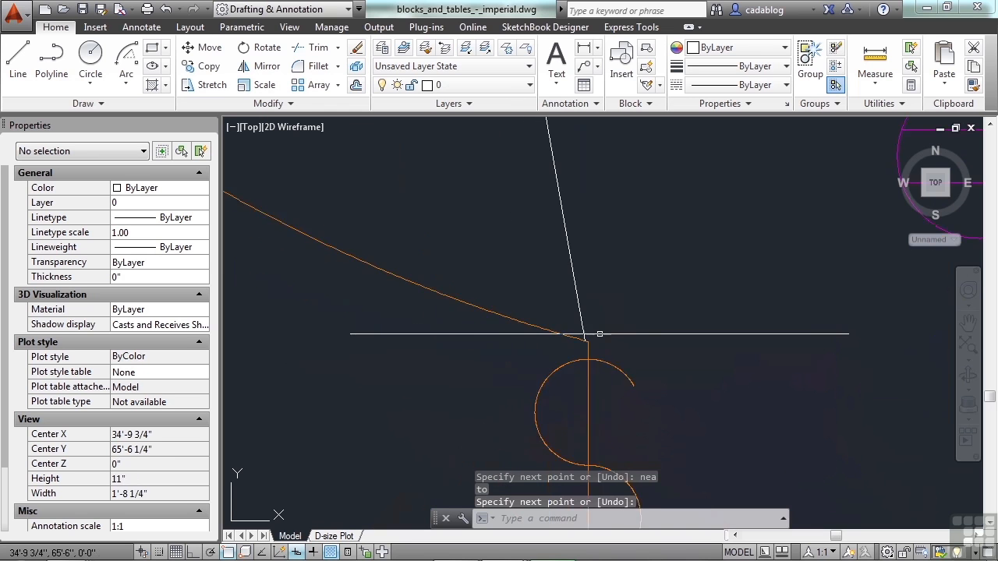
scroll(600, 334, down, 5)
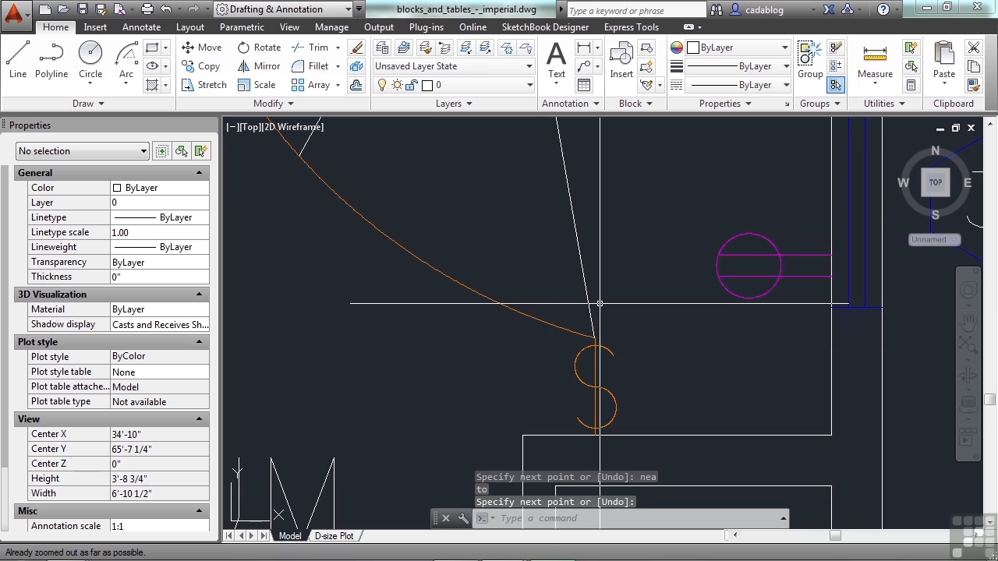